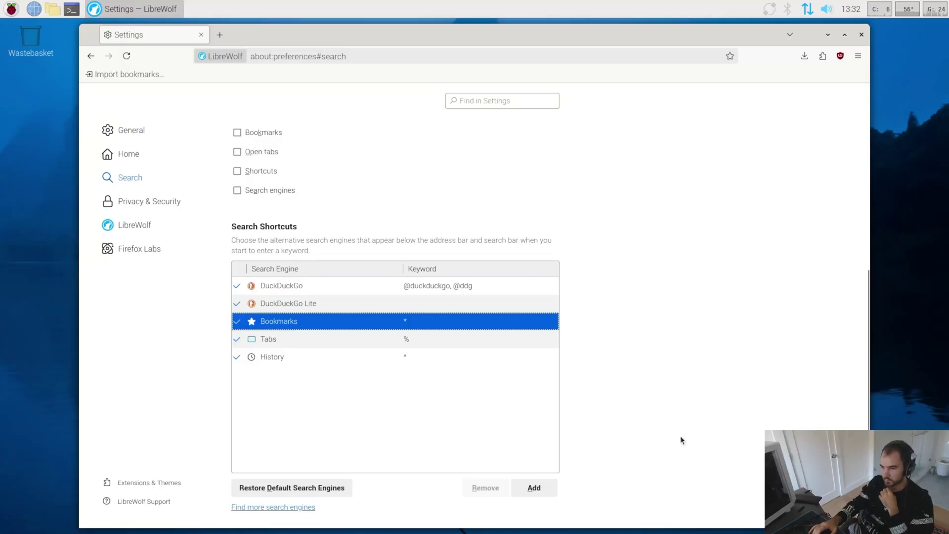
Scroll up to the Search settings and open a new blank LibreWolf tab beside it.
scroll(681, 435, up, 6)
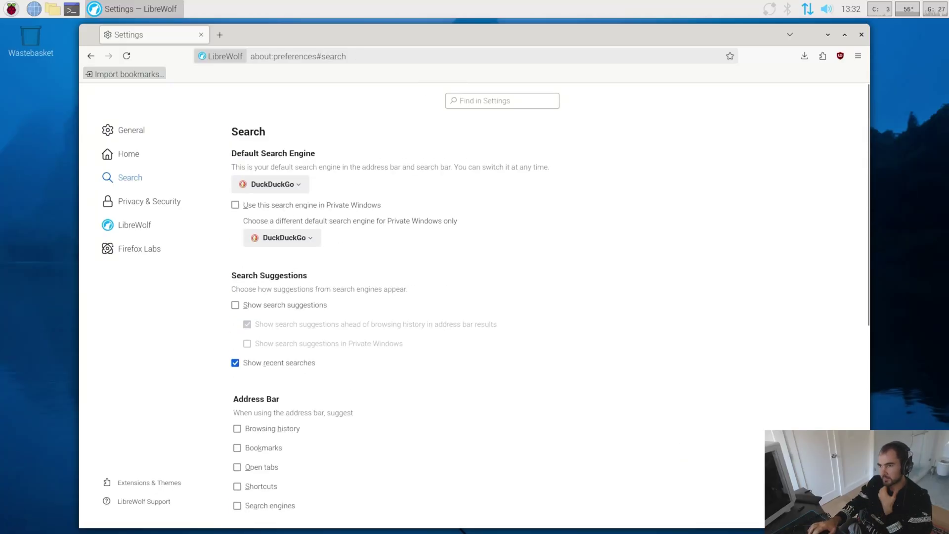
click(220, 36)
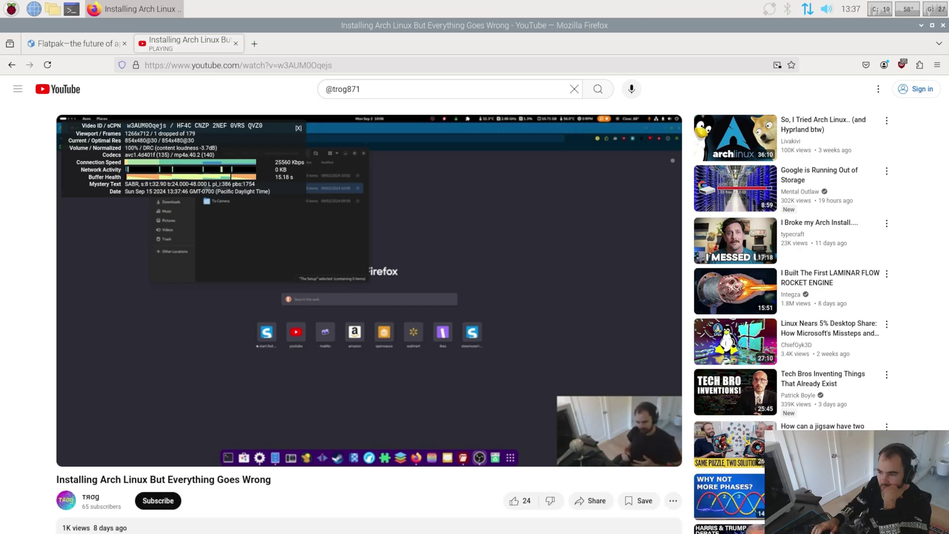
Skip ahead through the Arch Linux video to around 10:47.
mouse_move(483, 331)
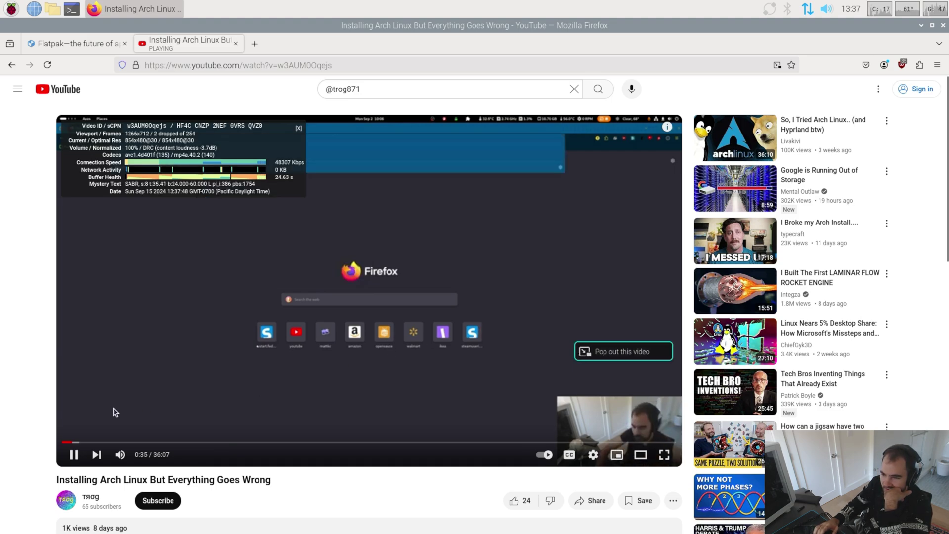
drag(130, 441, 168, 441)
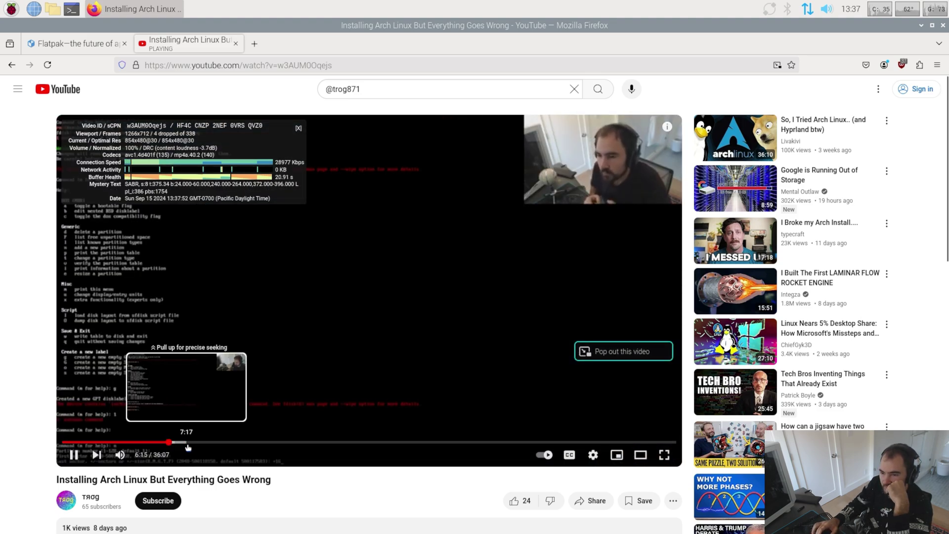
click(206, 441)
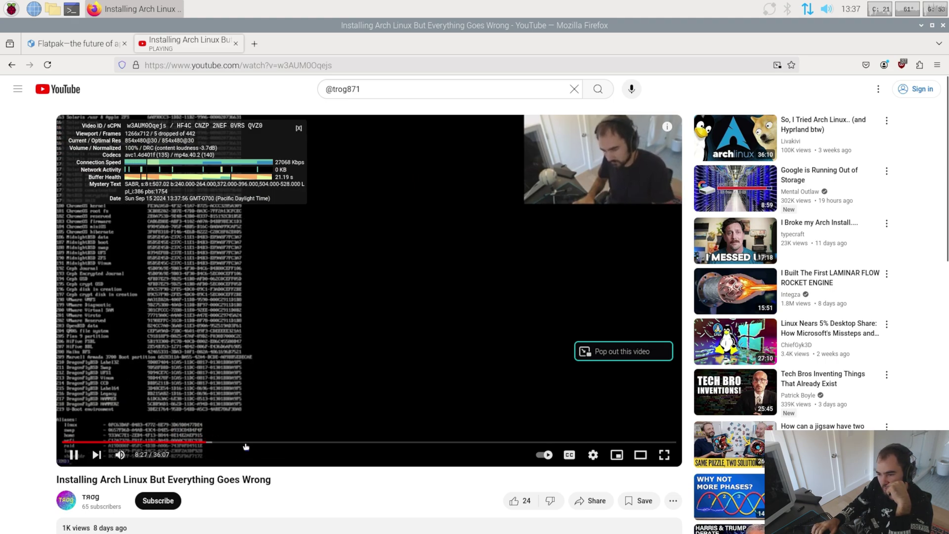
click(245, 441)
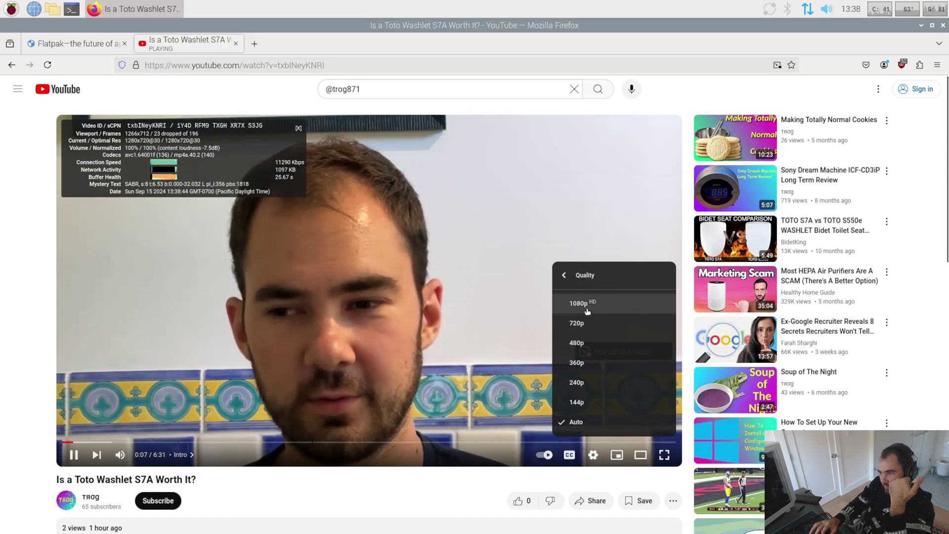
Play the Toto Washlet review at 1080p, pause it, and open a new tab.
click(587, 307)
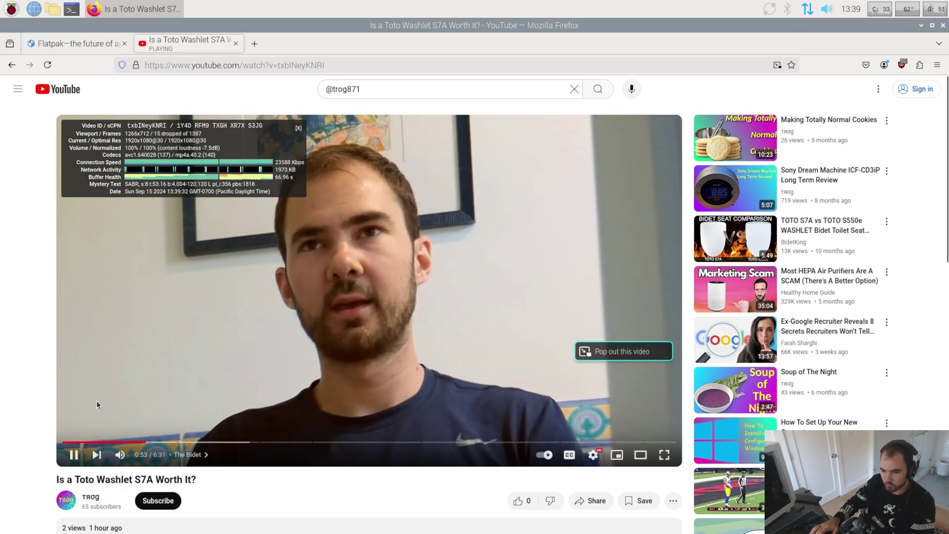
click(73, 455)
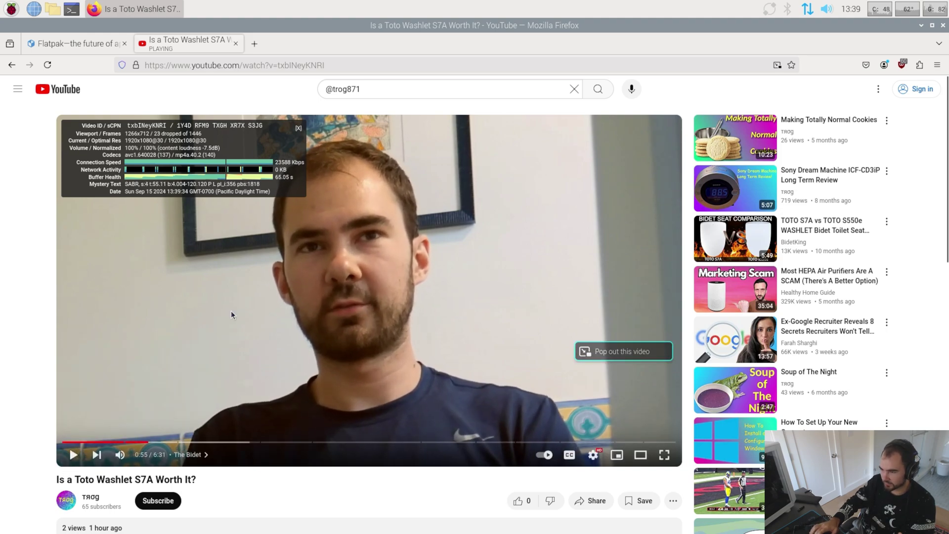
click(255, 44)
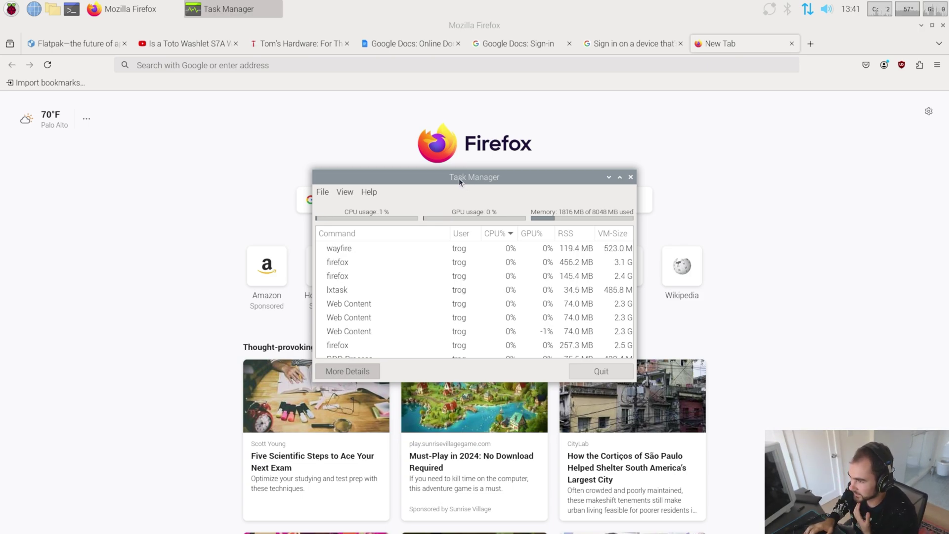
Bring Firefox to the front and open the flatpak setup page in a new tab.
click(296, 176)
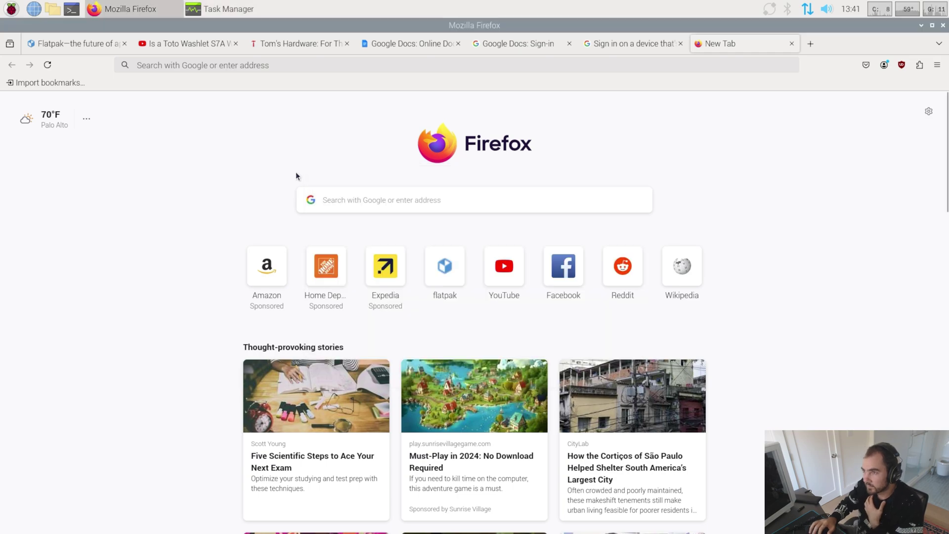
click(807, 45)
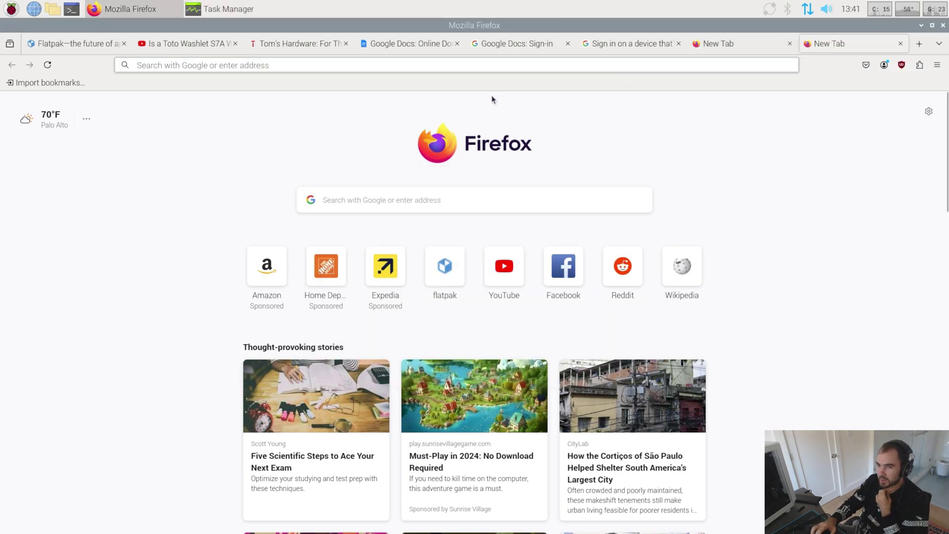
click(443, 267)
Search 'arch wiki' in another new tab and open the ArchWiki Main page.
click(920, 43)
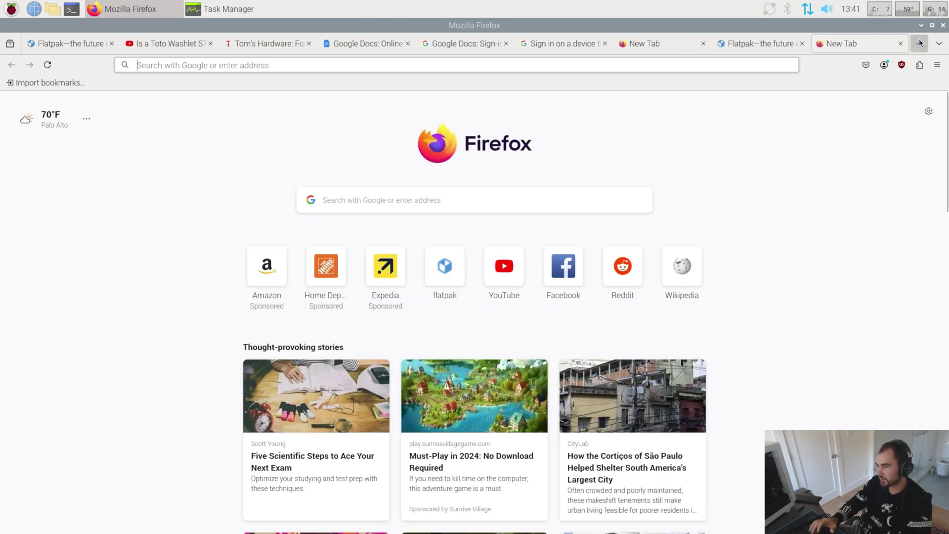
text(arch wiki)
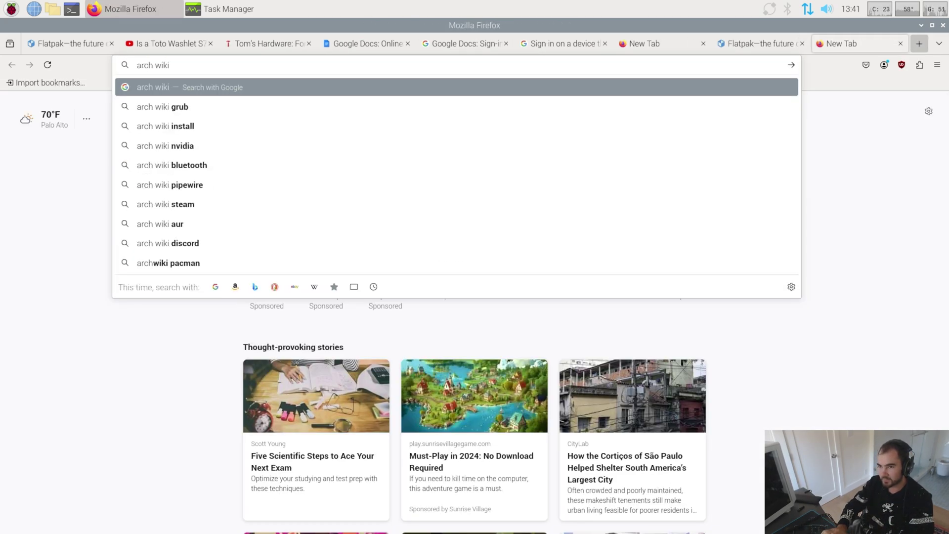
key(Return)
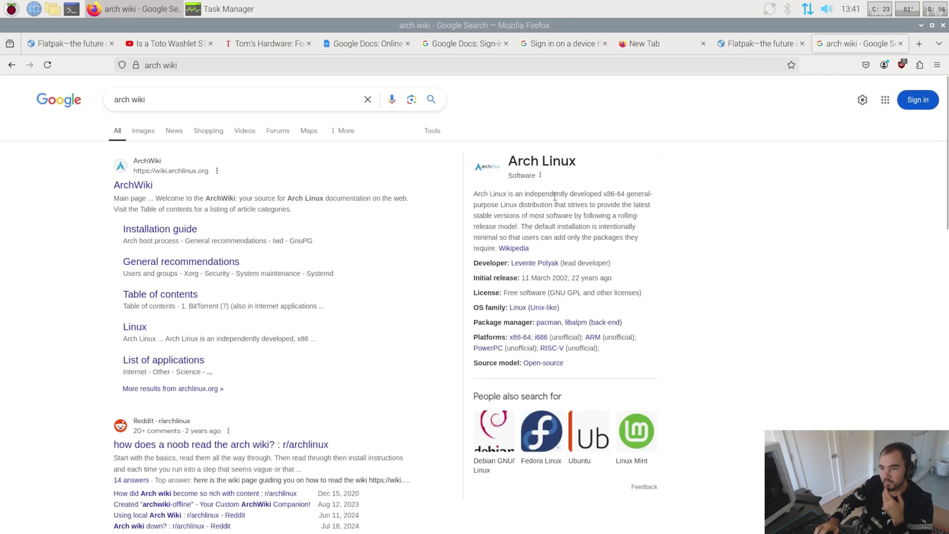
click(123, 184)
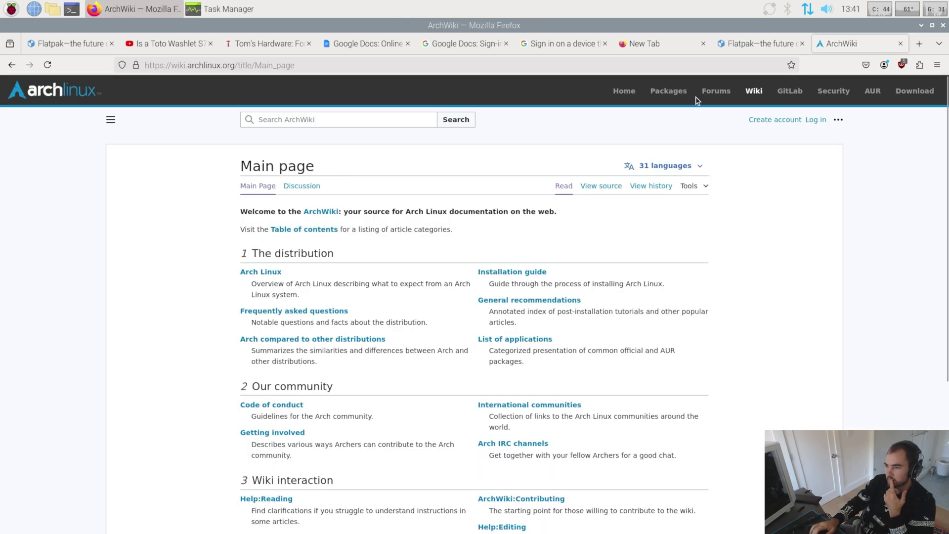
scroll(711, 271, down, 5)
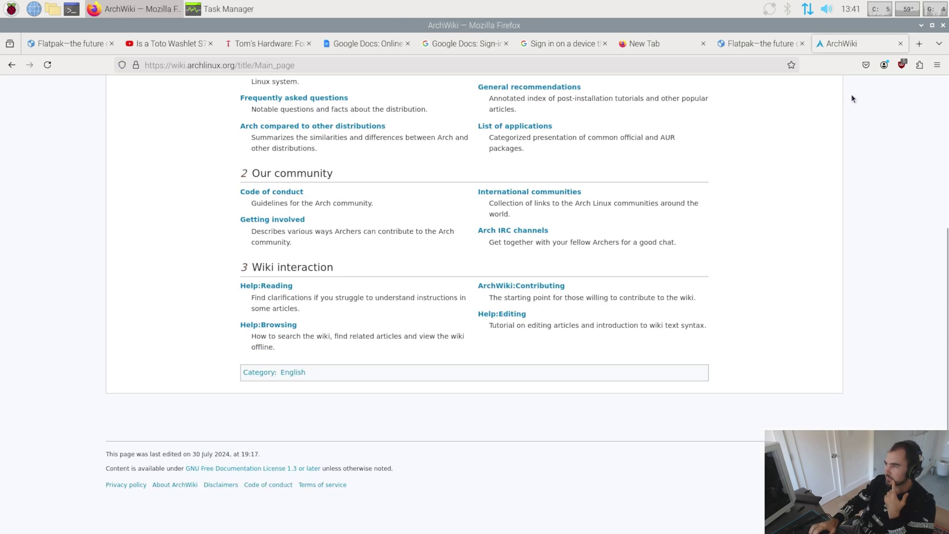
Load reddit.com in a new tab.
click(918, 45)
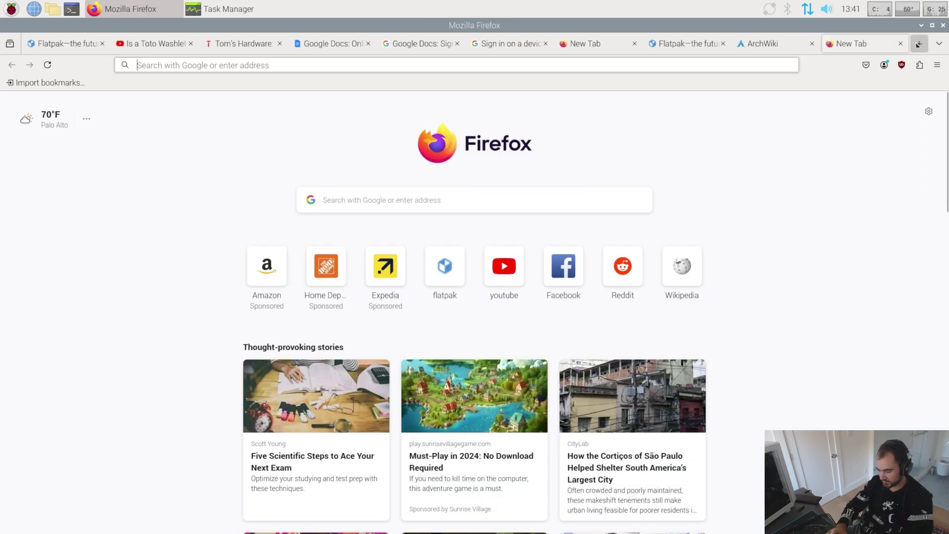
text(reddit.com)
key(Return)
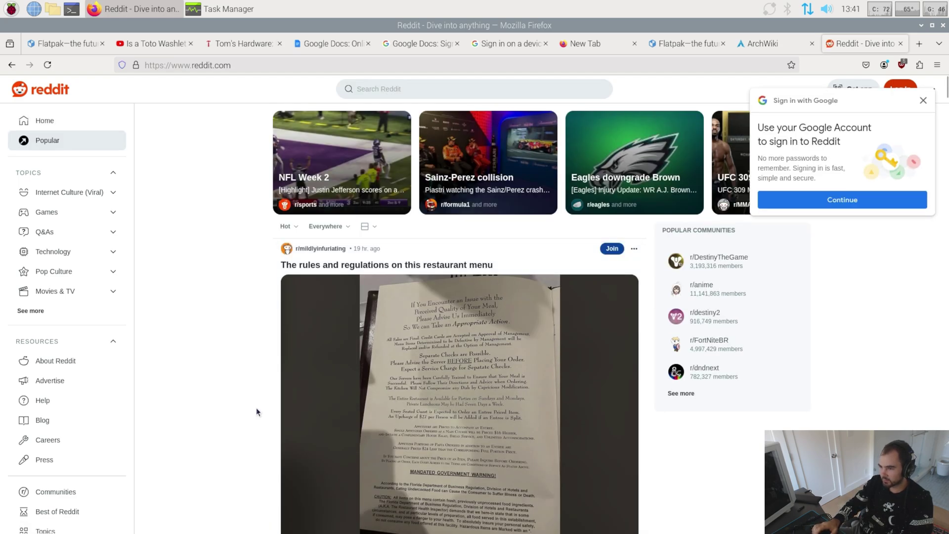
Scroll the Popular feed down to the r/cats post and dismiss the Google sign-in prompt.
scroll(256, 407, down, 10)
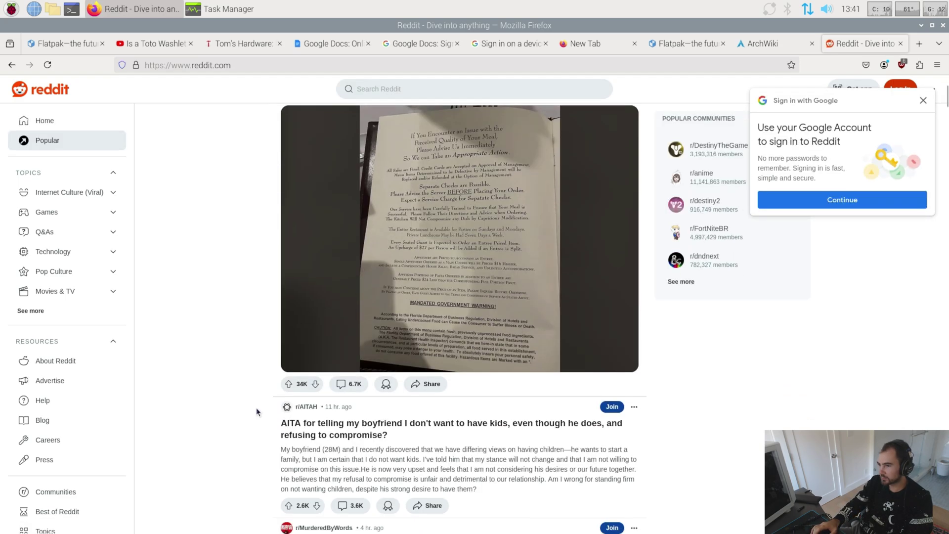
scroll(257, 408, down, 6)
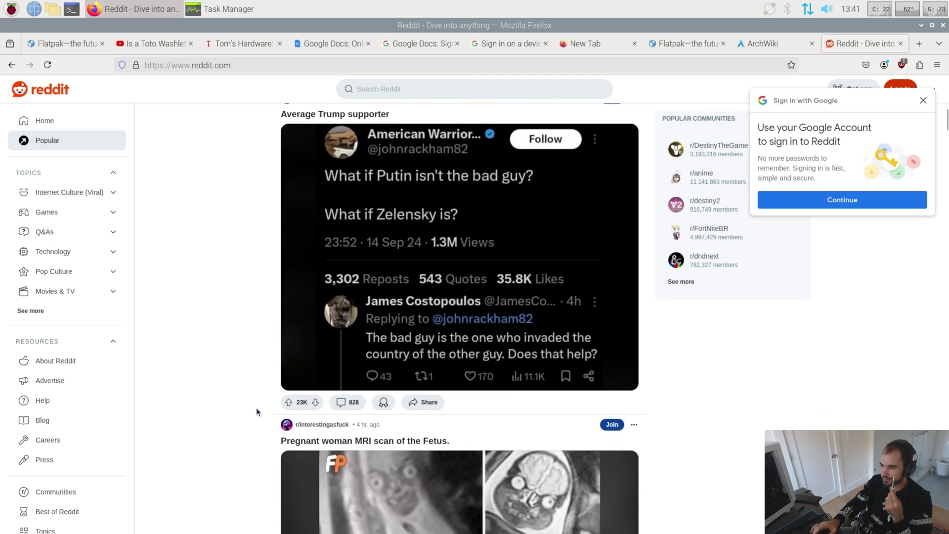
scroll(256, 407, down, 14)
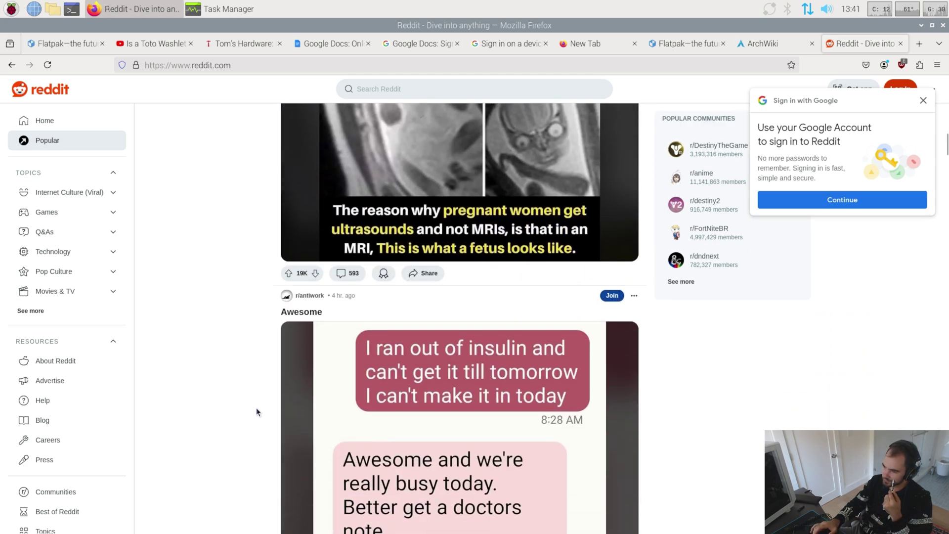
scroll(256, 407, down, 18)
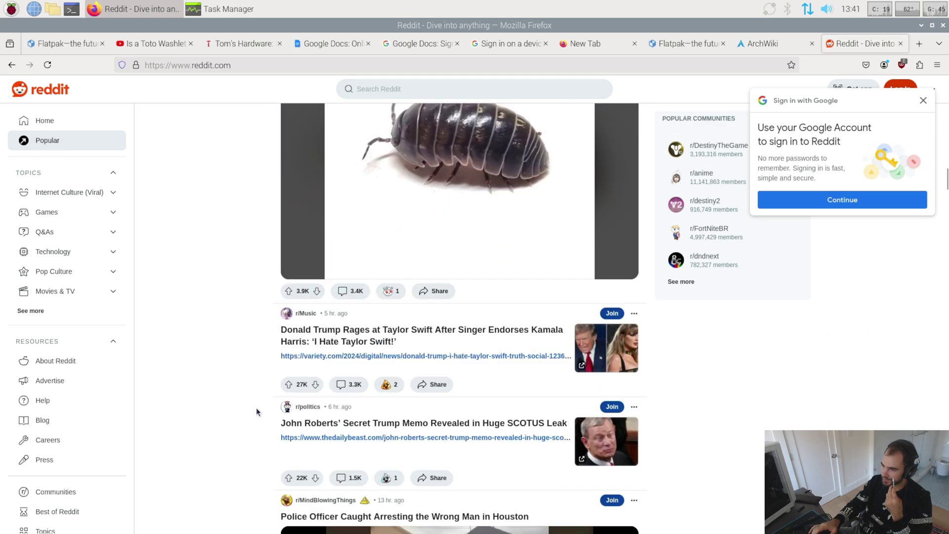
scroll(256, 408, down, 20)
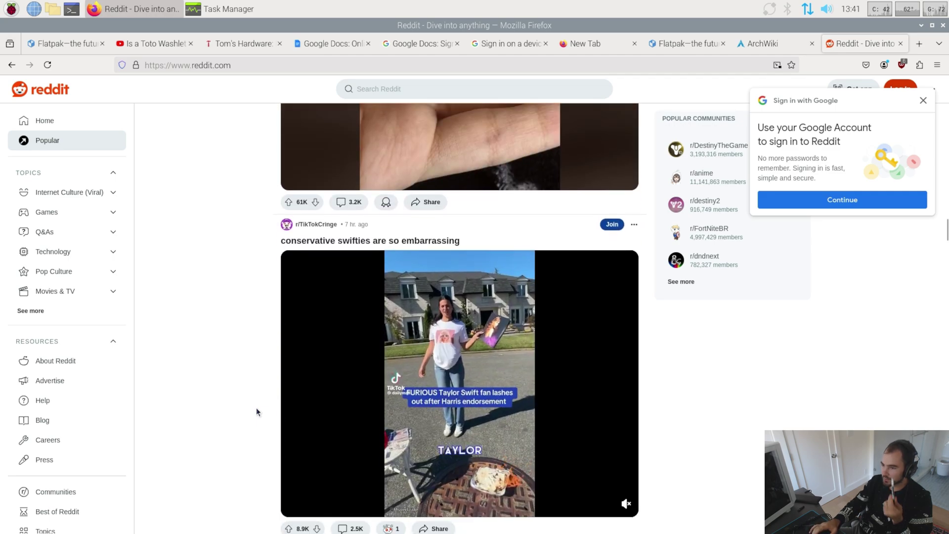
scroll(256, 410, down, 7)
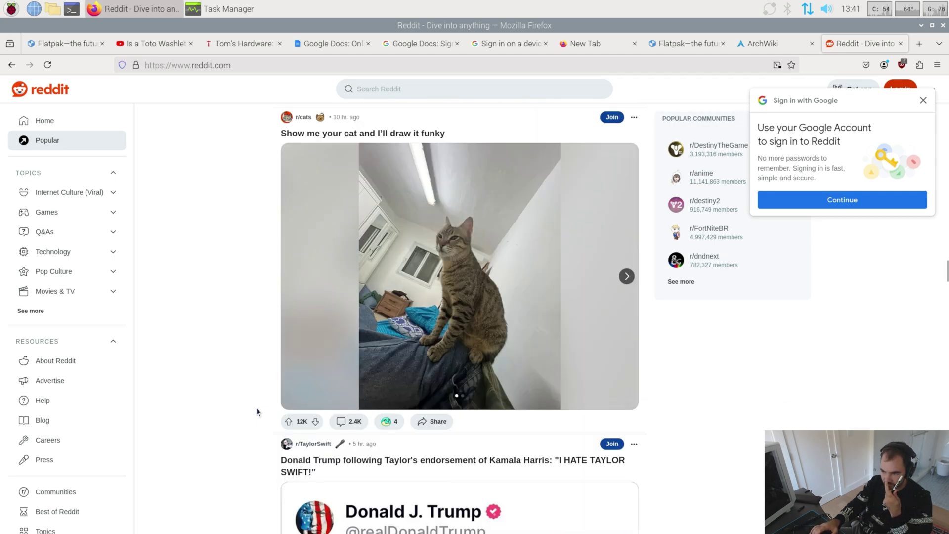
click(924, 101)
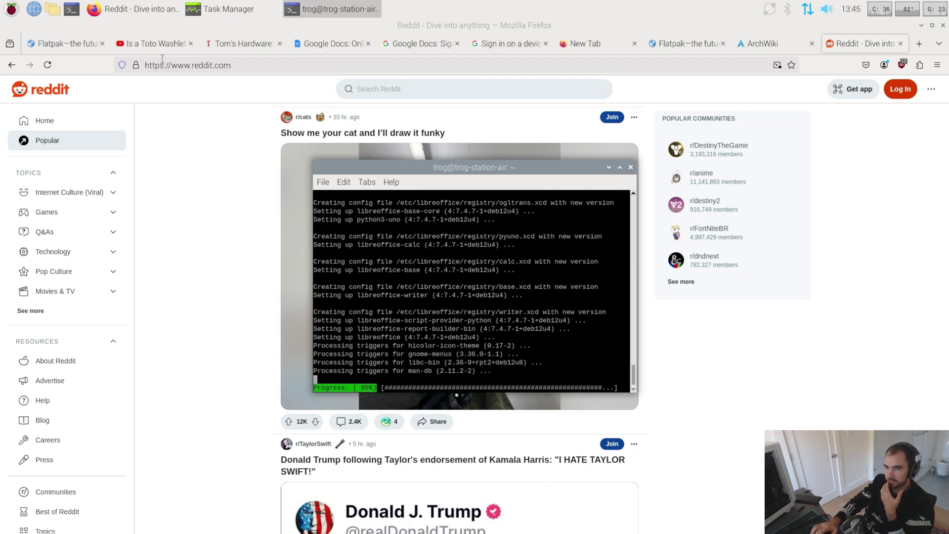
click(221, 10)
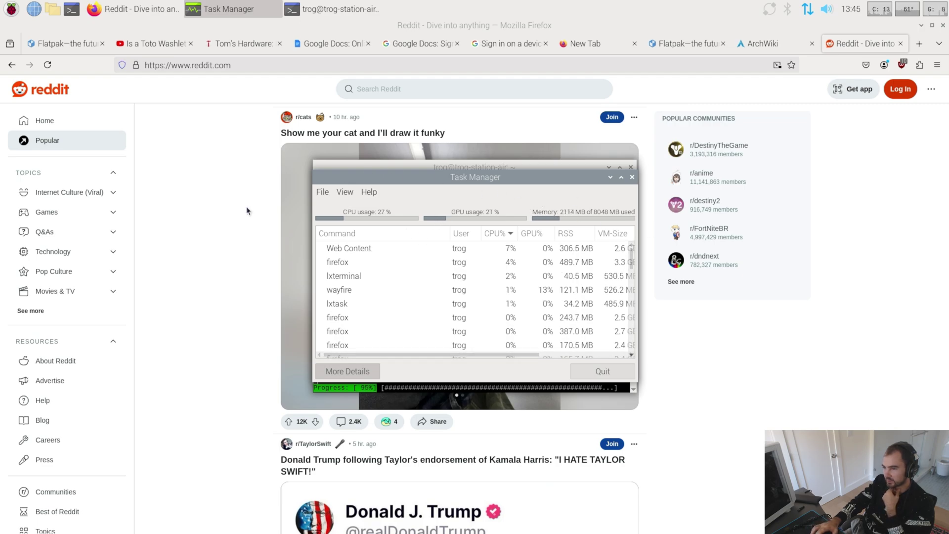
click(611, 177)
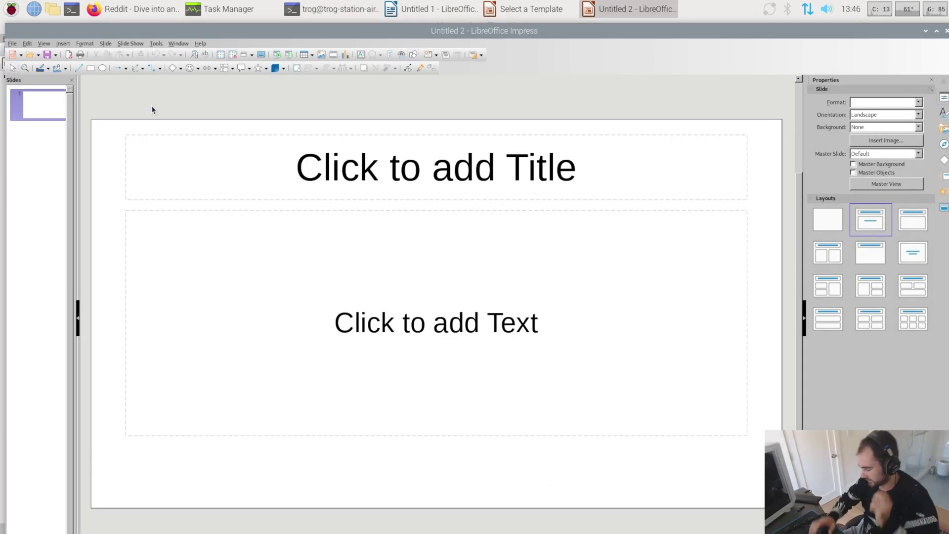
Title the slide 'This is a thing' and type 'Dinos are cool' in the body box.
click(354, 170)
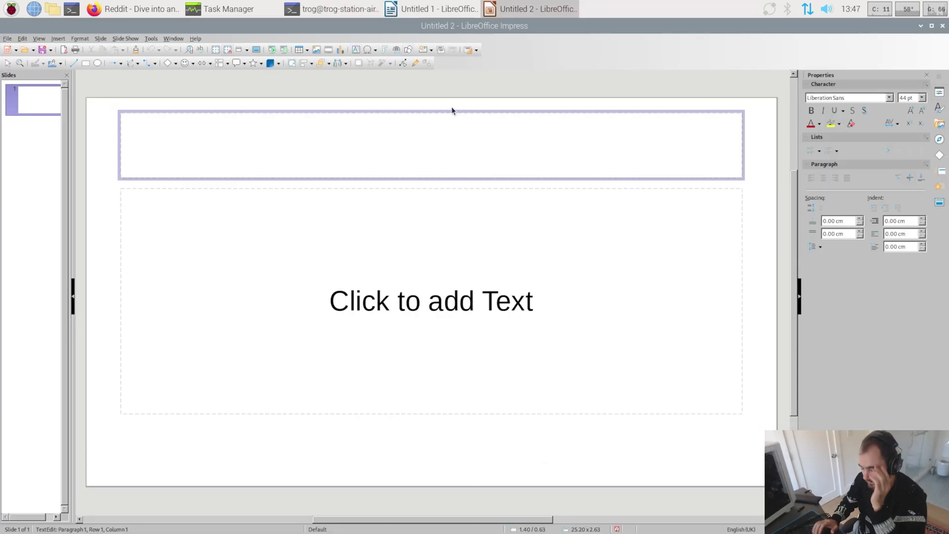
text(thisn)
key(BackSpace)
key(BackSpace)
key(BackSpace)
text(s is a preser)
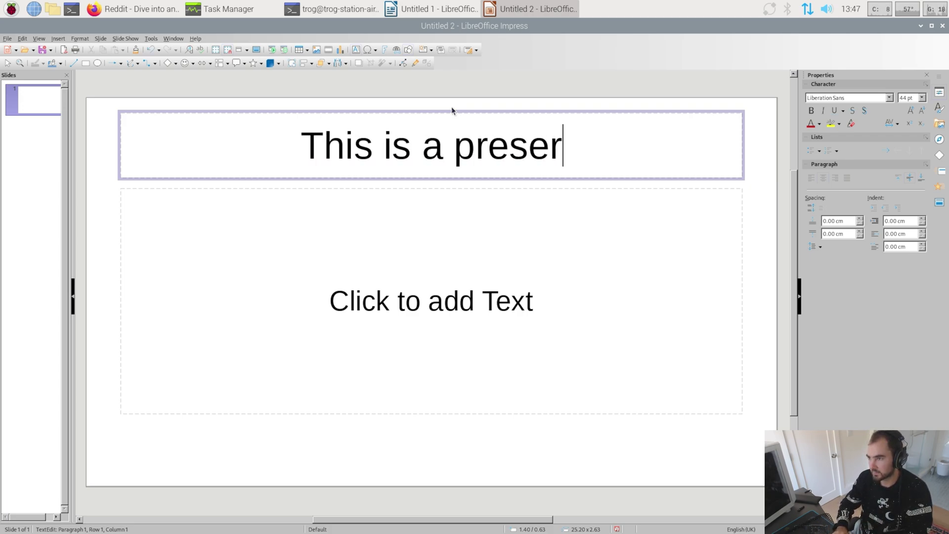
key(BackSpace)
key(BackSpace)
key(BackSpace)
key(BackSpace)
key(BackSpace)
text(thing)
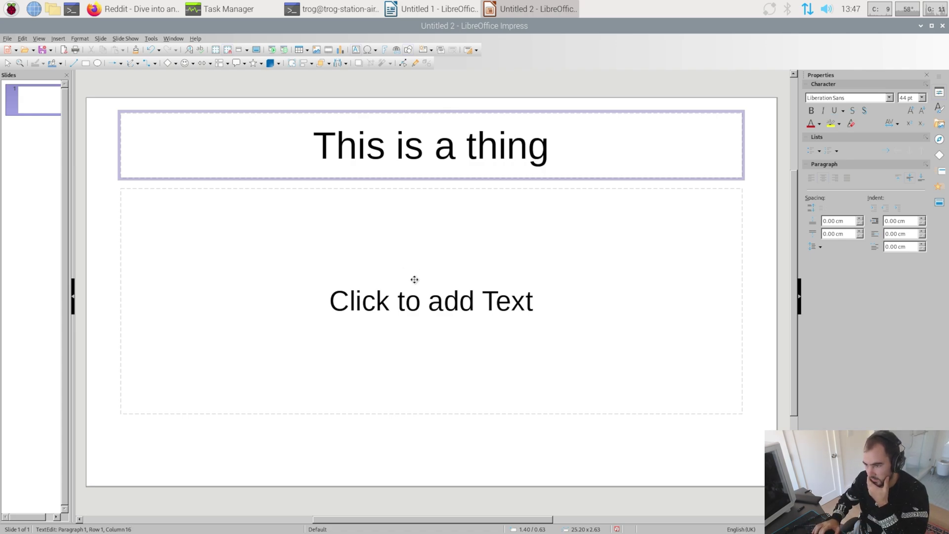
click(421, 292)
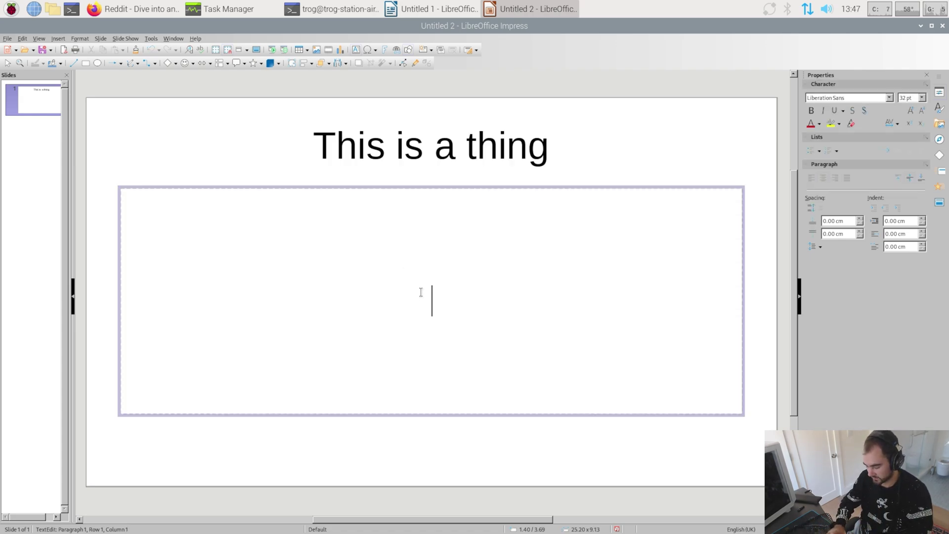
text(Dinosare  cool)
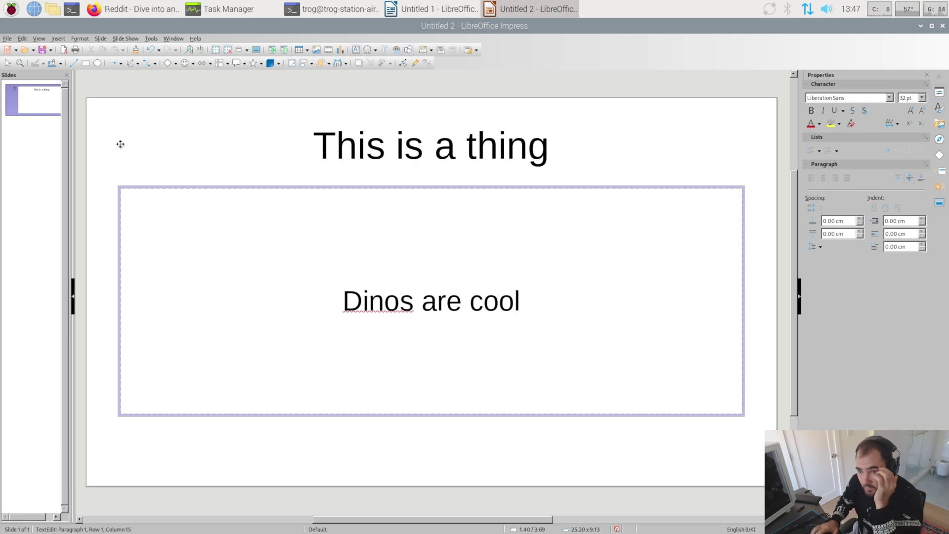
Search Google Images for 'dino' and copy the green cartoon T-rex picture.
click(99, 8)
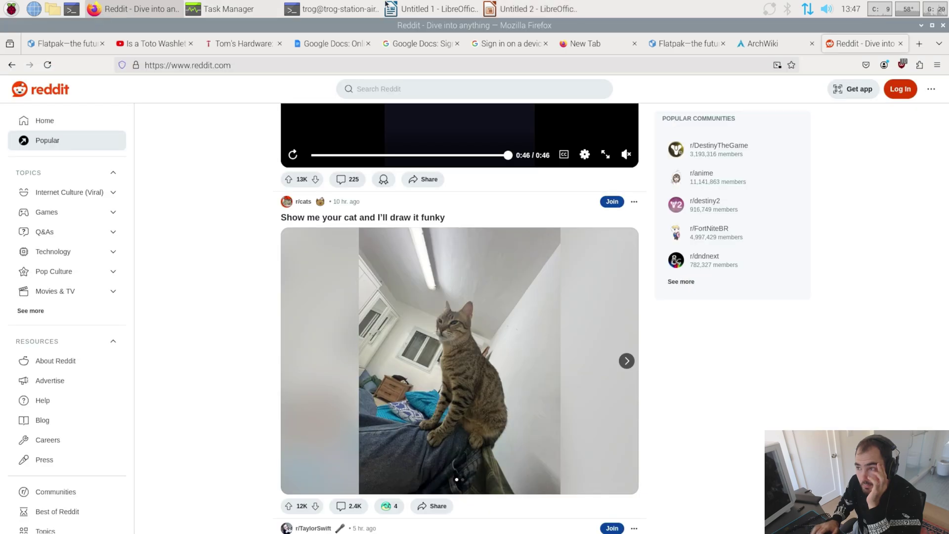
click(919, 44)
text(dino)
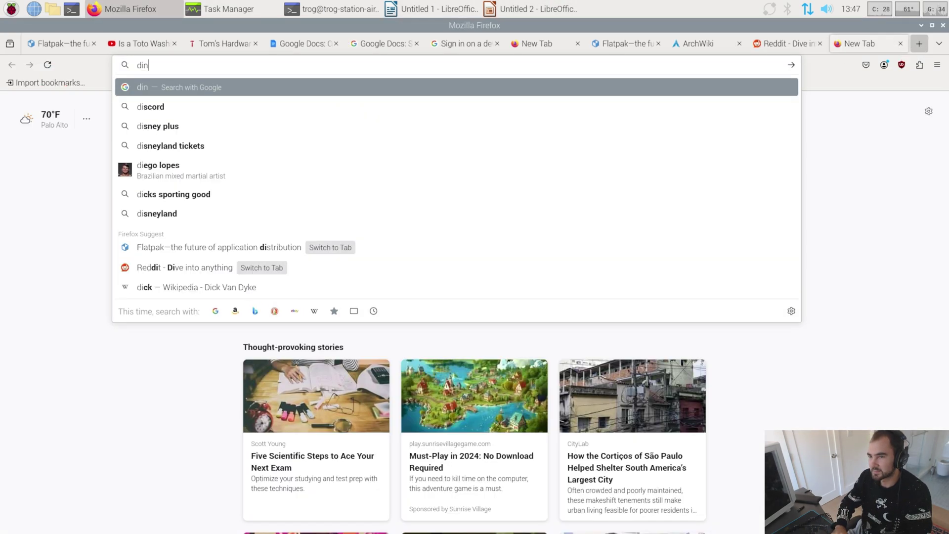
key(Return)
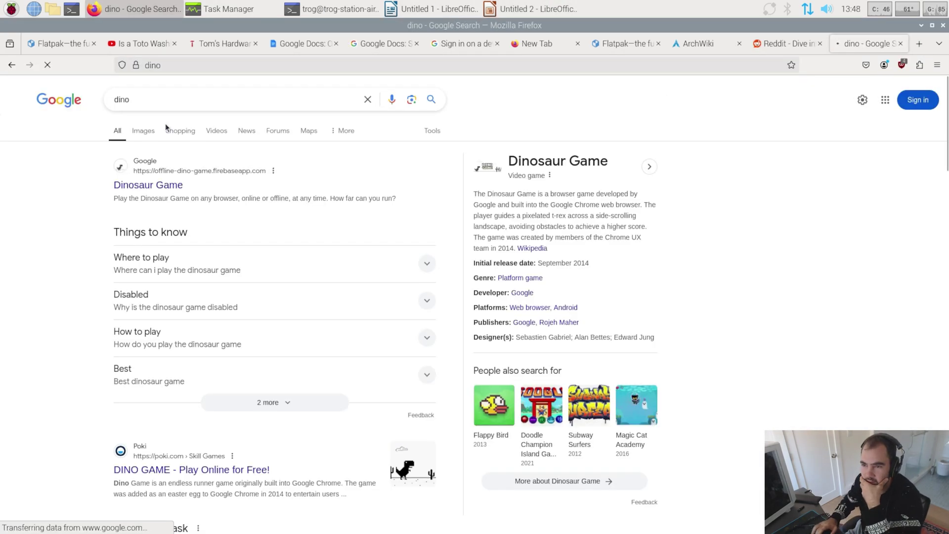
click(151, 130)
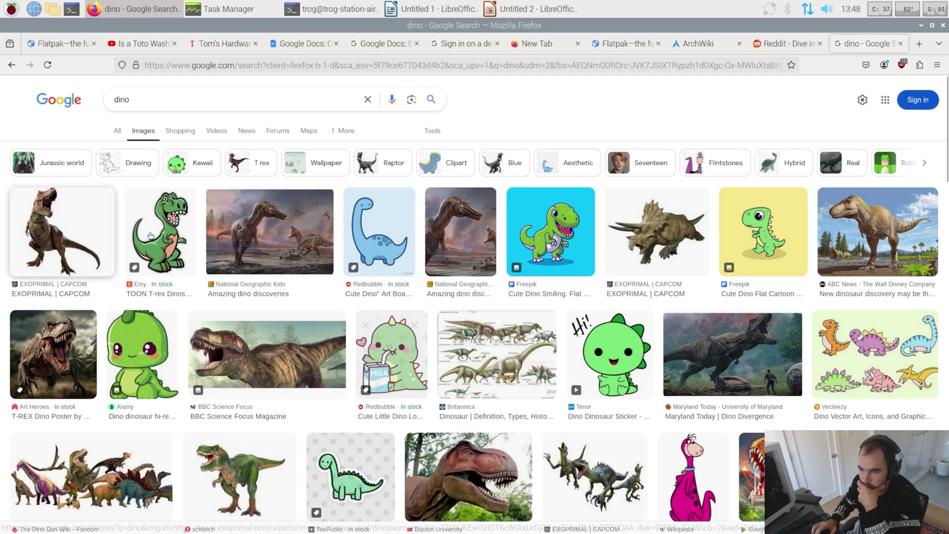
click(160, 236)
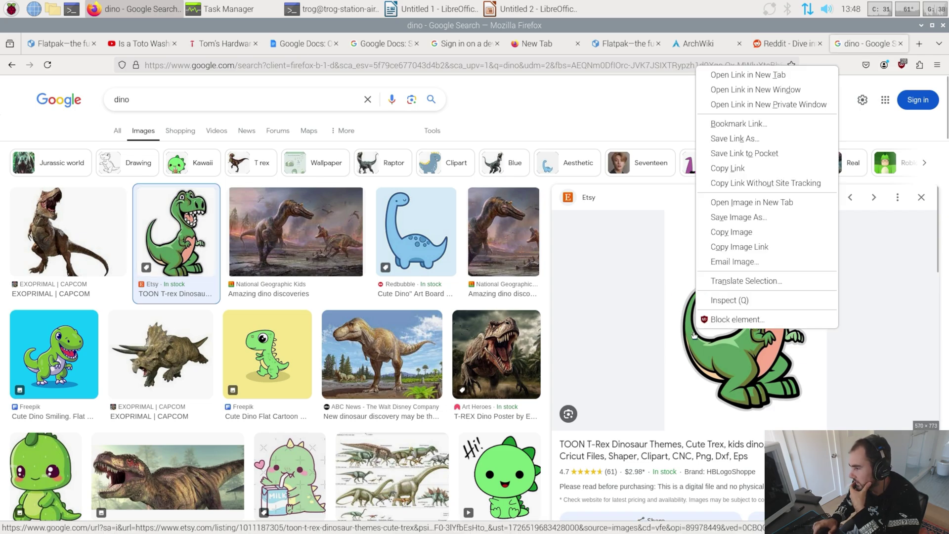
click(716, 233)
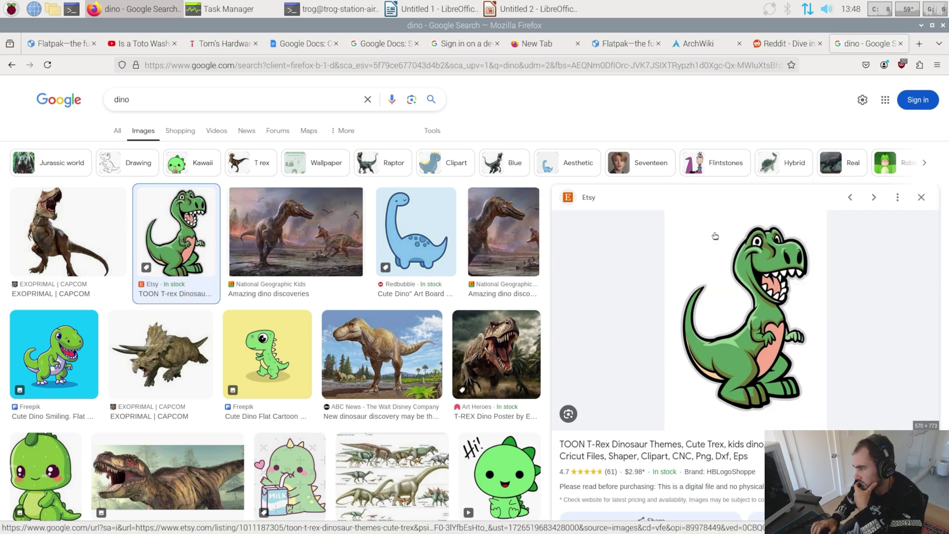
Paste the T-rex onto the Impress slide and shrink it to about half size at the upper left.
click(559, 10)
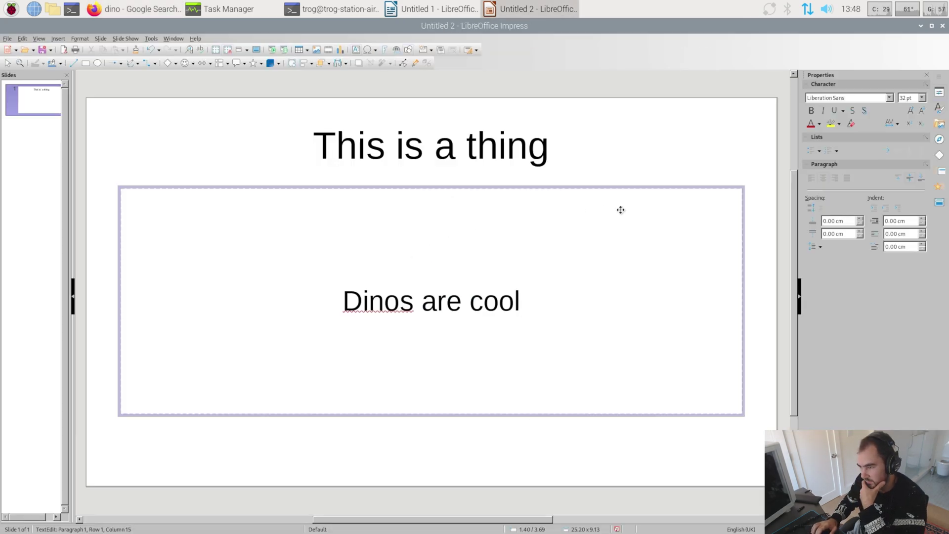
key(ctrl+v)
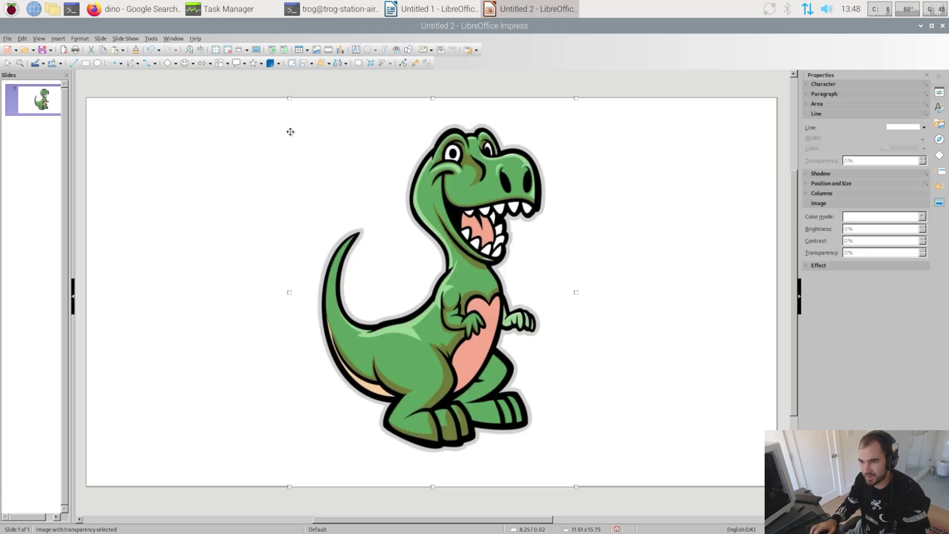
drag(288, 98, 480, 328)
click(480, 328)
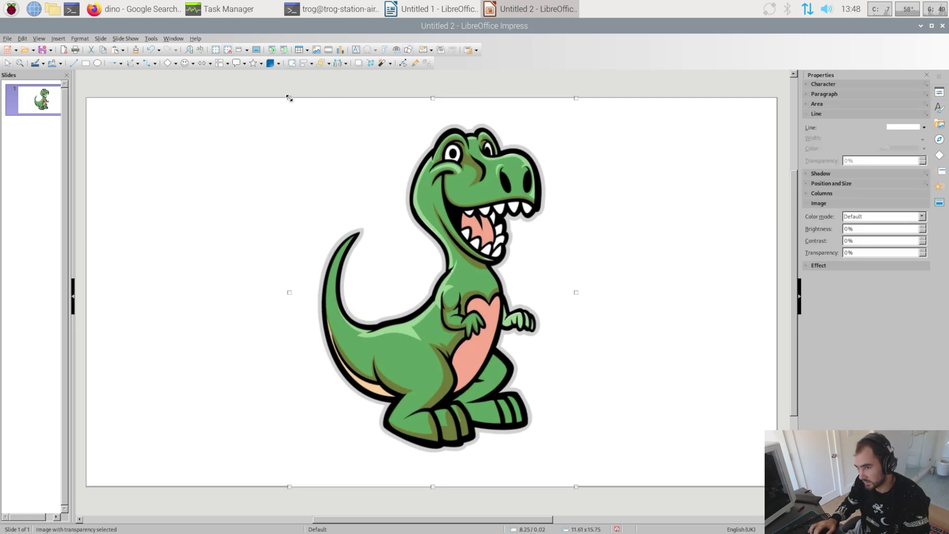
drag(290, 100, 226, 158)
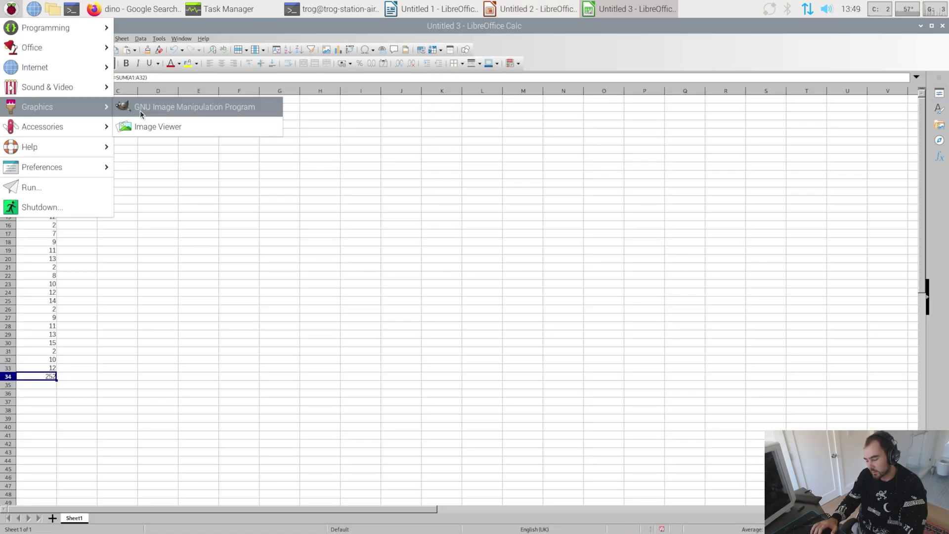
Launch GIMP, maximize it, and create a new blank 1920×1080 image.
click(140, 111)
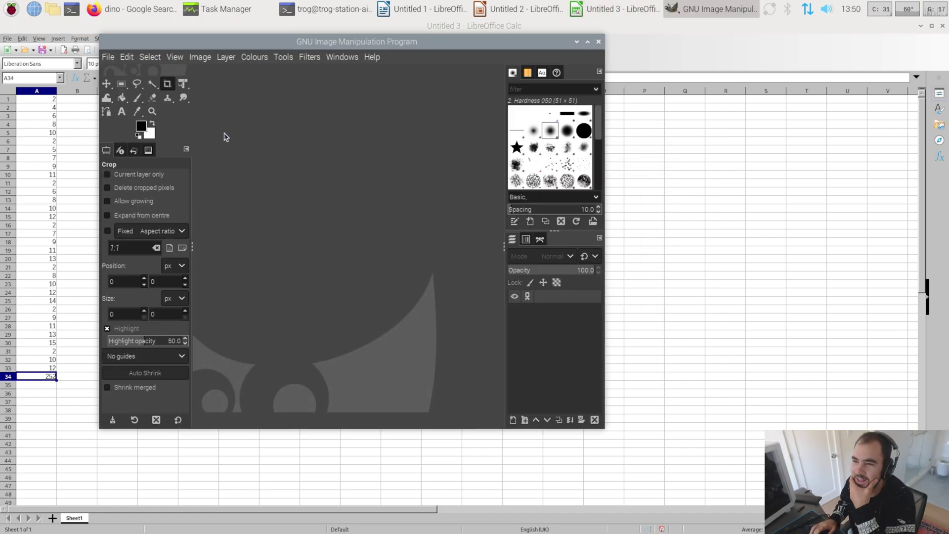
click(588, 43)
key(ctrl+n)
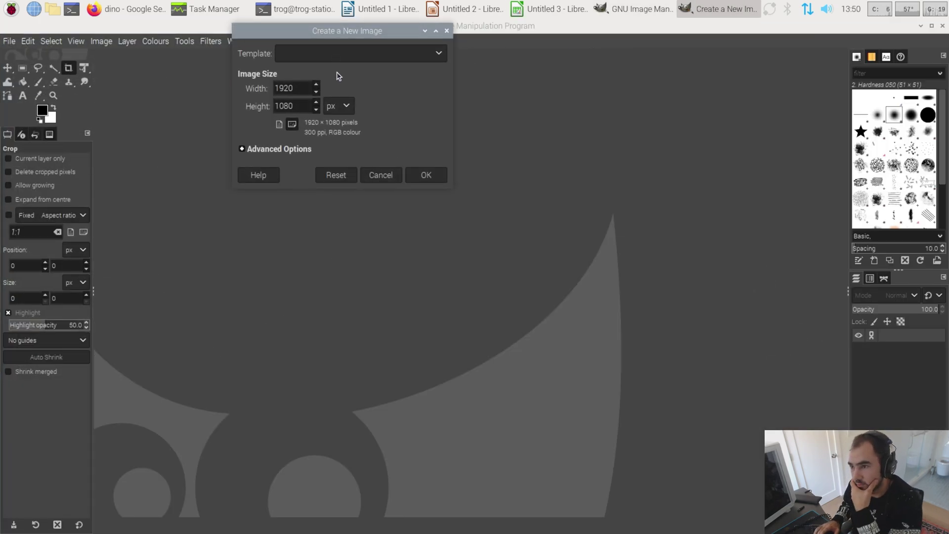
click(428, 174)
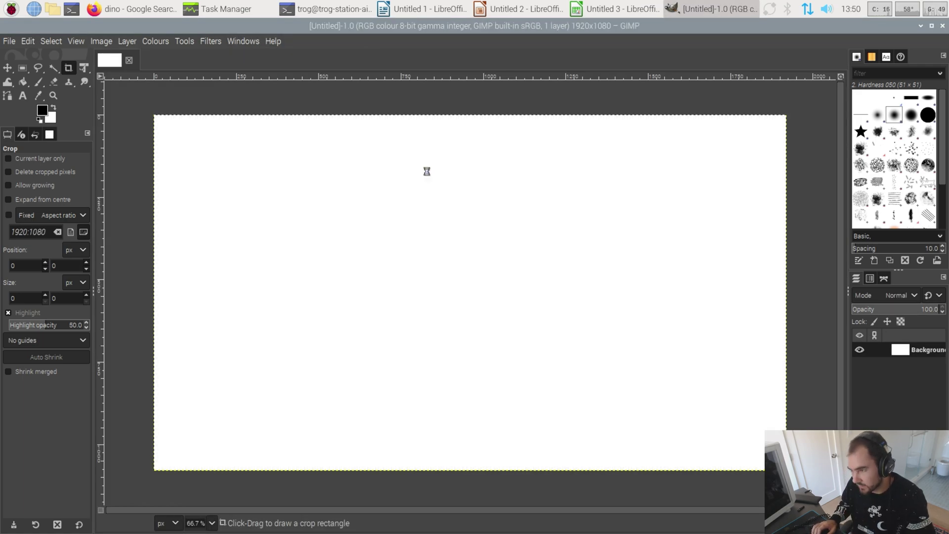
Paste the T-rex and fill the background with a diagonal cyan-to-magenta gradient.
key(ctrl+v)
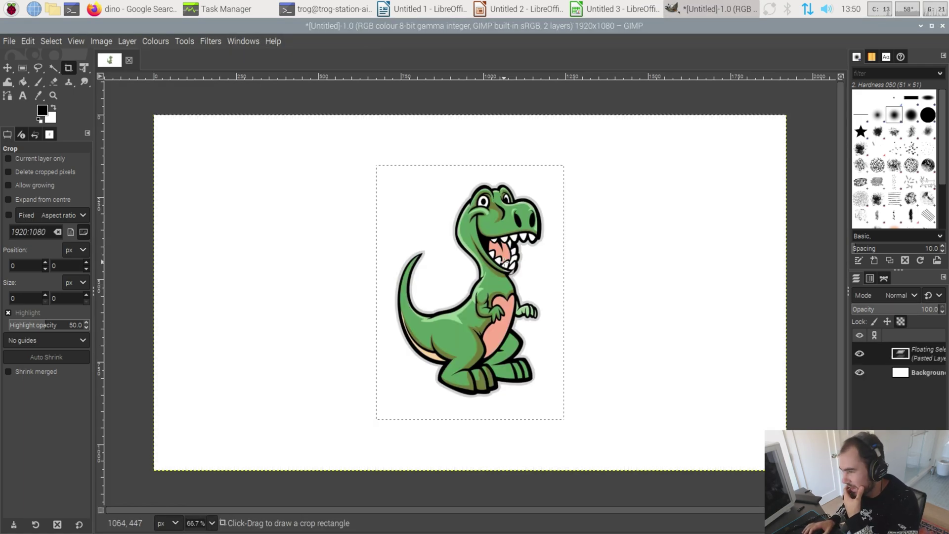
drag(505, 263, 464, 243)
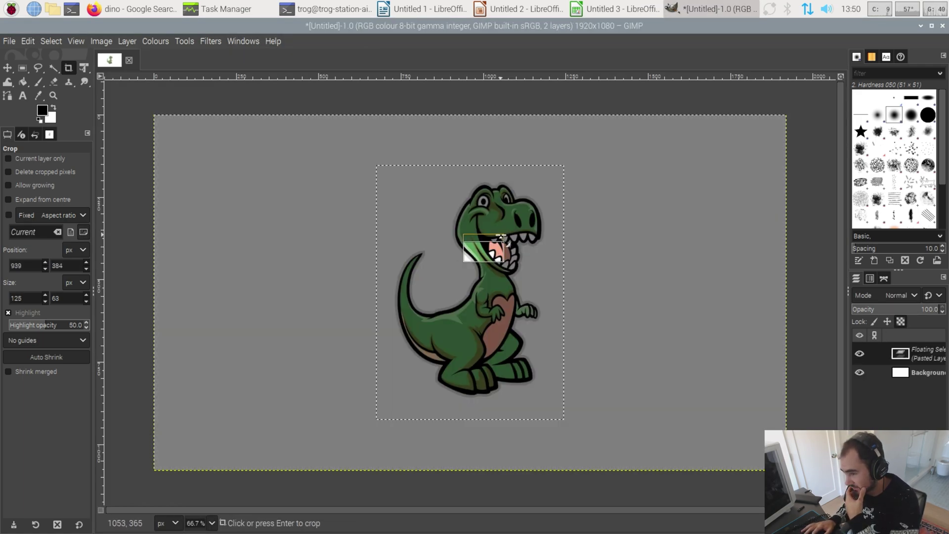
key(Escape)
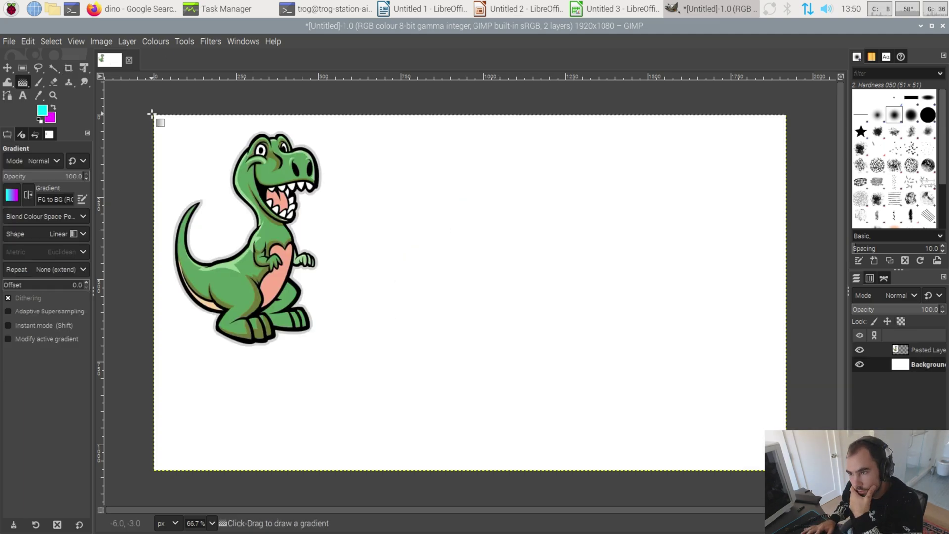
click(152, 113)
drag(152, 114, 787, 470)
key(Return)
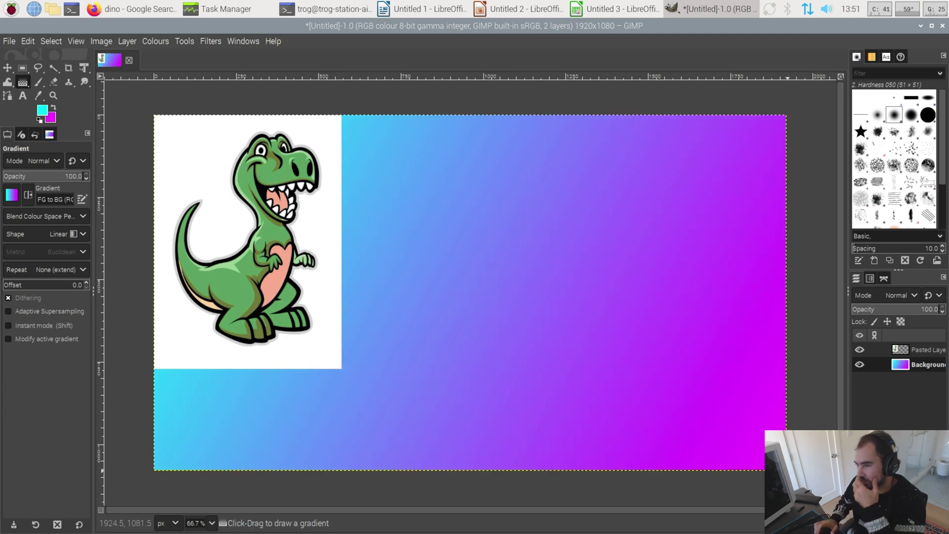
Scale the dinosaur layer up and shift it to fill the left side of the image.
key(shift+s)
drag(341, 368, 459, 486)
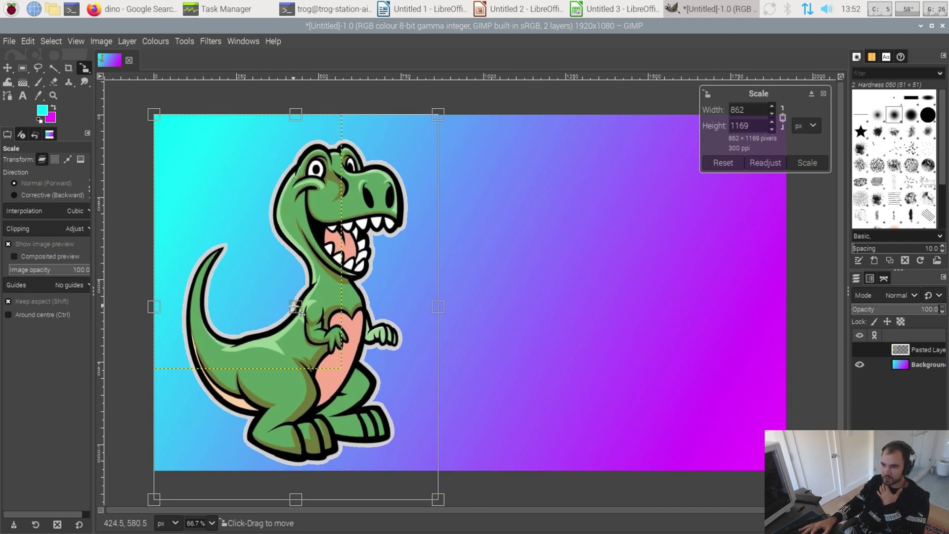
drag(295, 307, 268, 282)
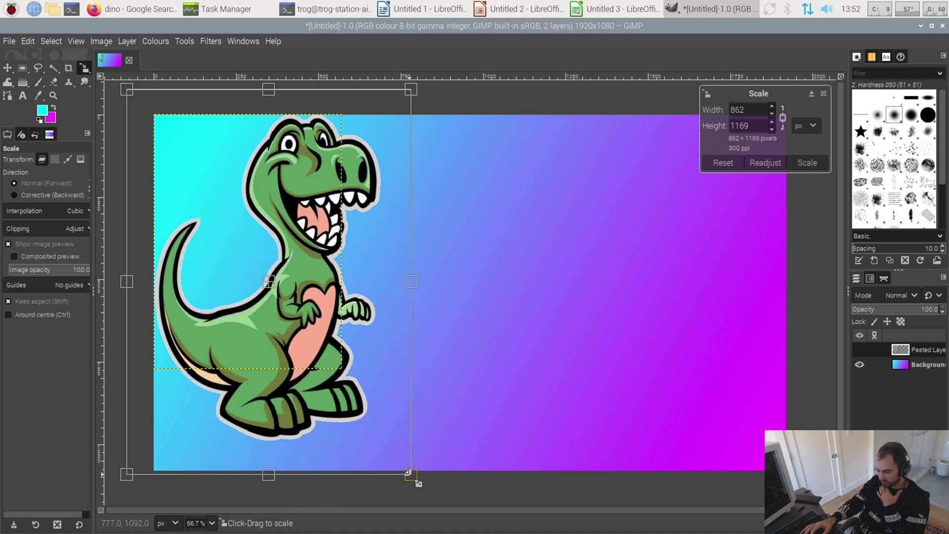
drag(409, 473, 443, 504)
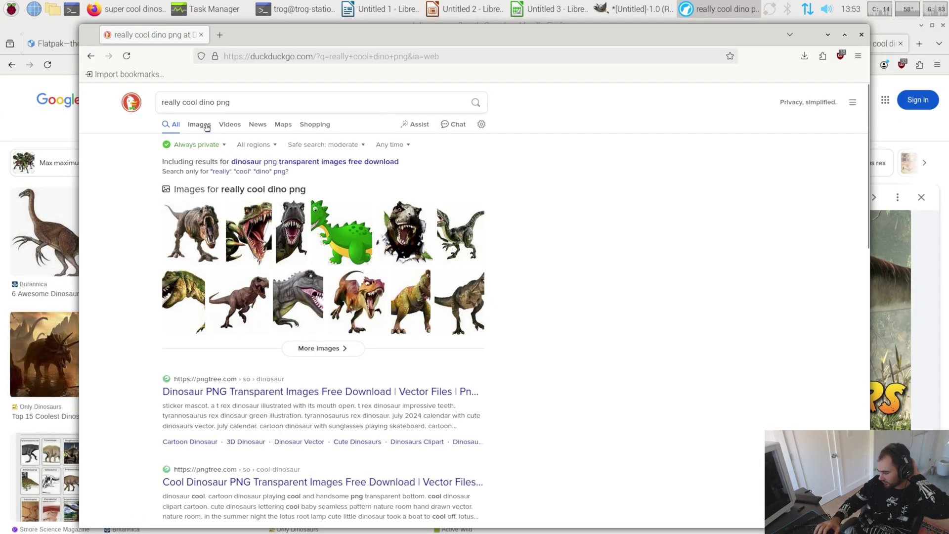
Copy the full-size green cartoon dinosaur (dinosaur_PNG103535.png) from DuckDuckGo image results.
click(207, 127)
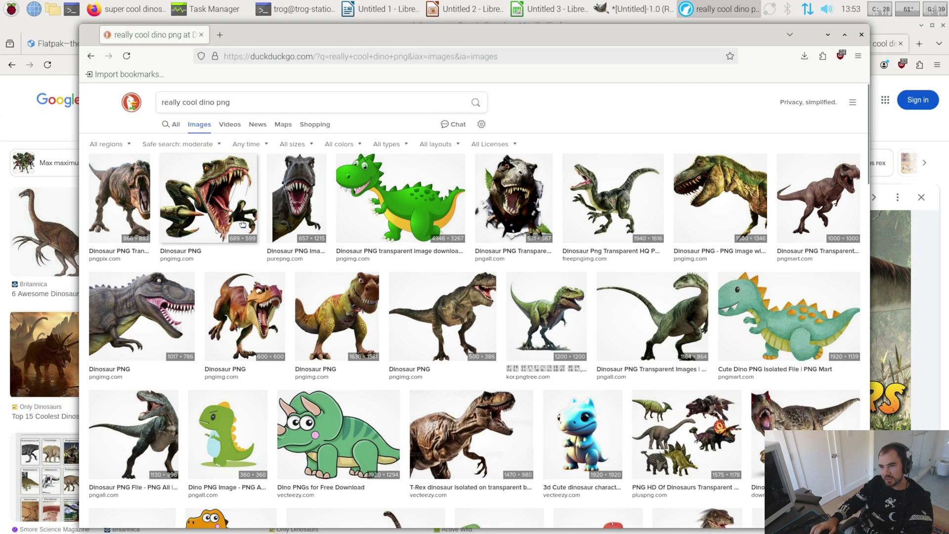
click(407, 192)
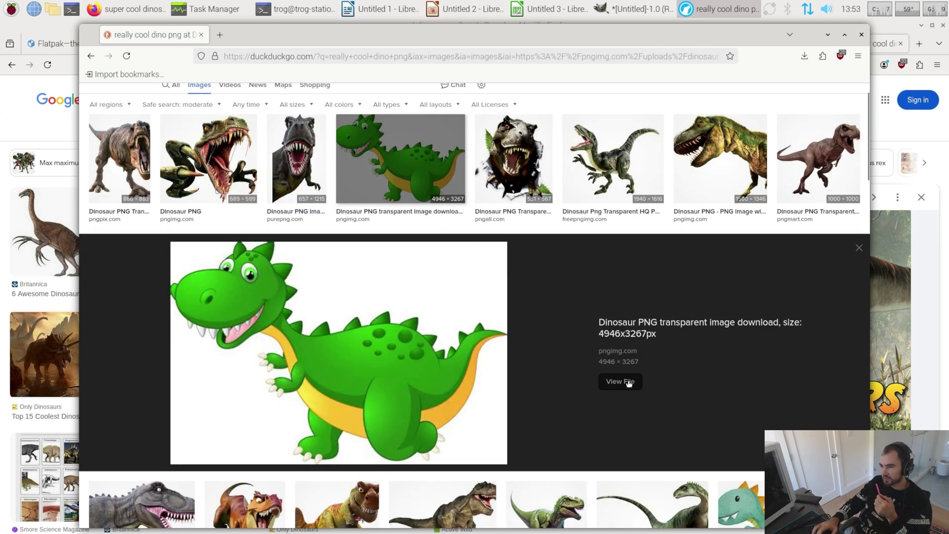
right_click(335, 345)
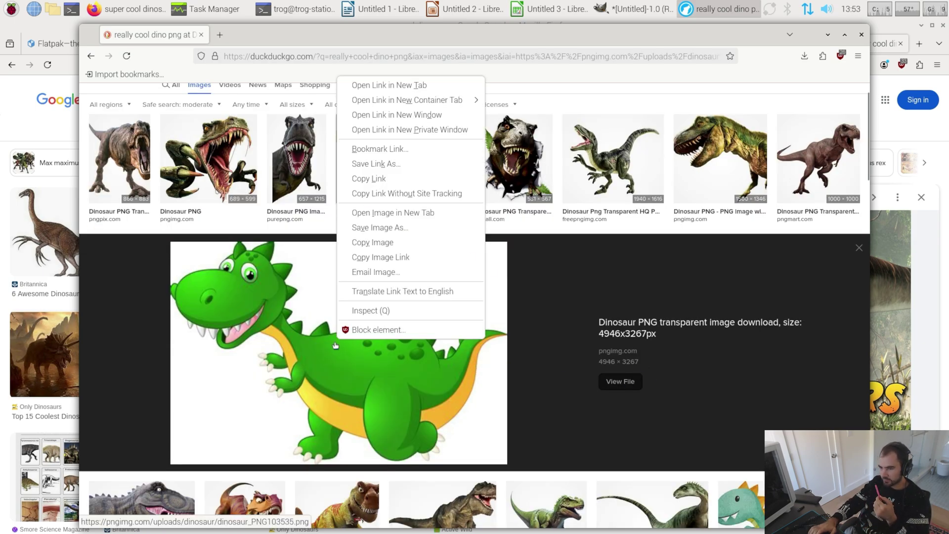
click(366, 243)
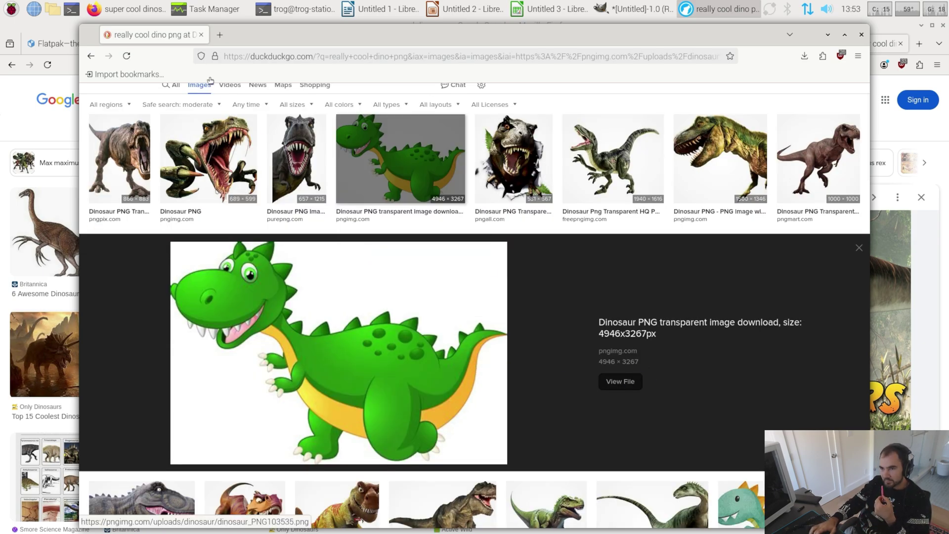
click(367, 260)
right_click(414, 310)
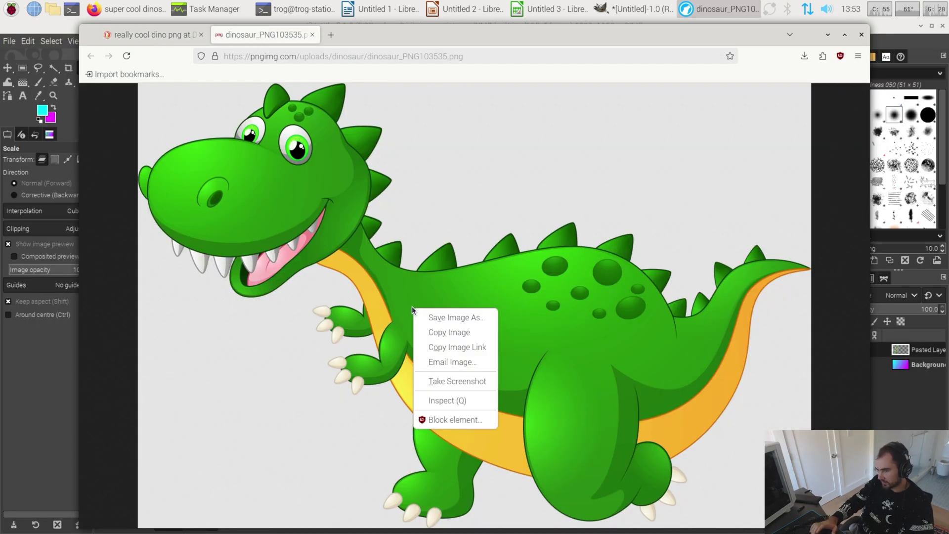
click(425, 333)
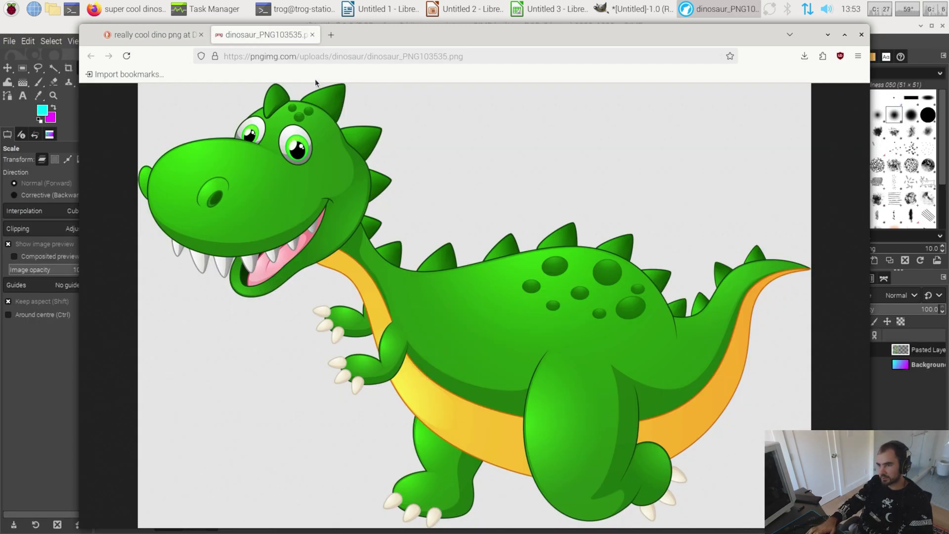
Paste the green dinosaur into the GIMP image as its own new layer.
click(635, 9)
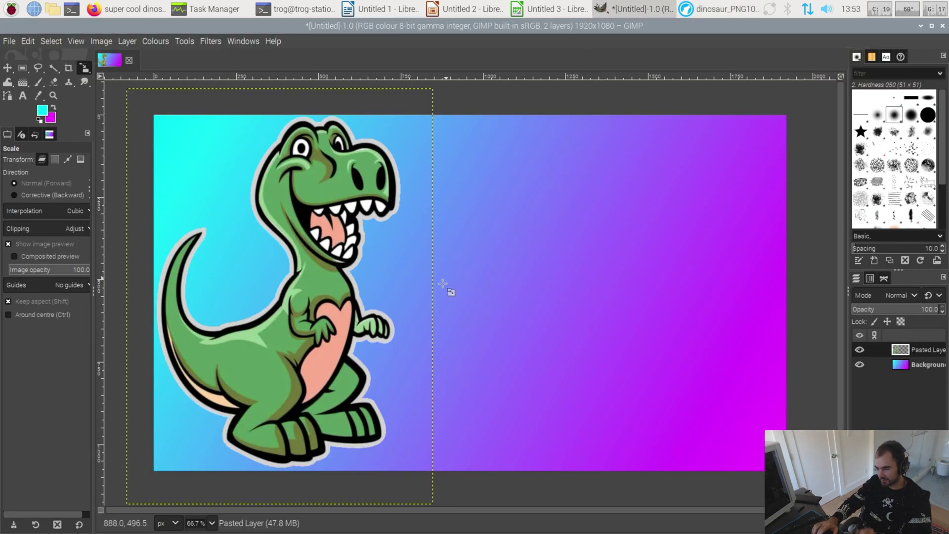
key(ctrl+v)
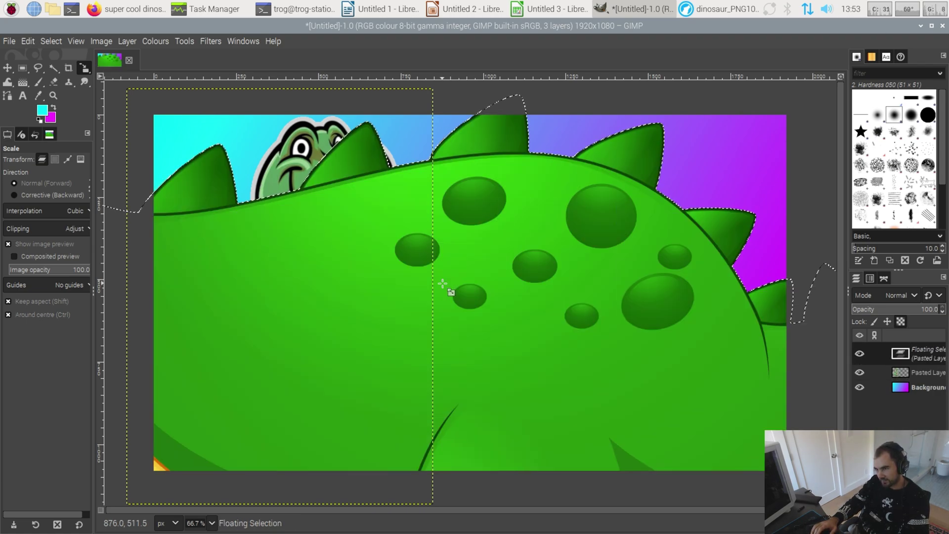
right_click(899, 352)
click(819, 89)
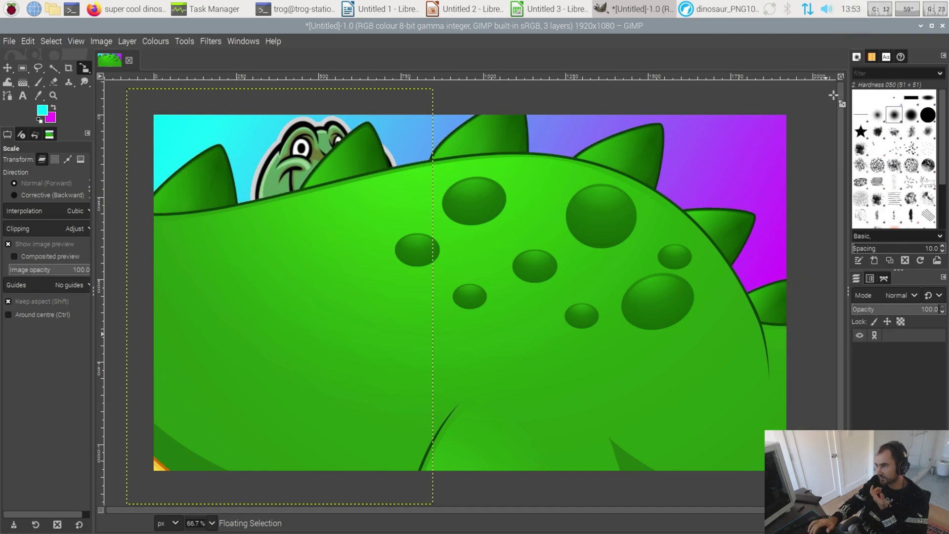
Scale the green dinosaur down to 812×536 and place it beside the T-rex on the gradient.
click(450, 227)
scroll(424, 254, down, 3)
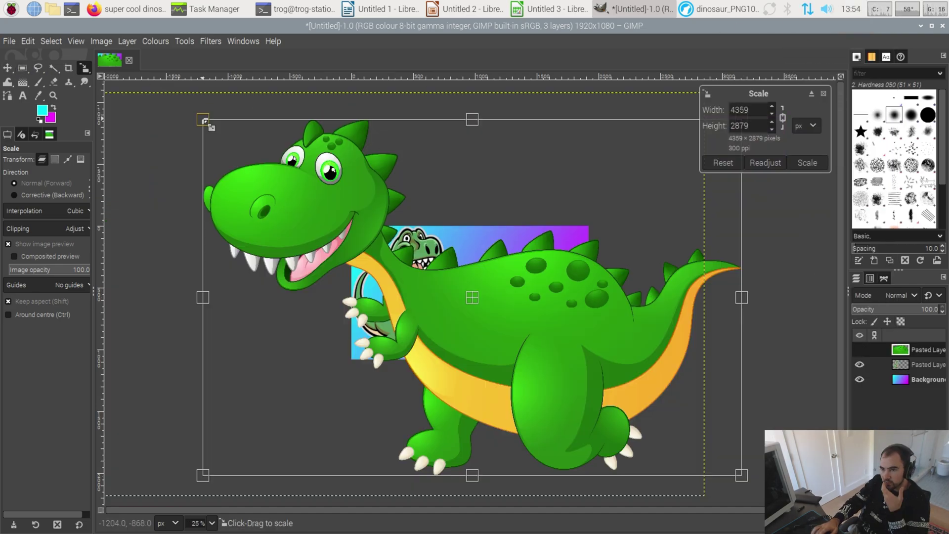
drag(464, 312, 558, 339)
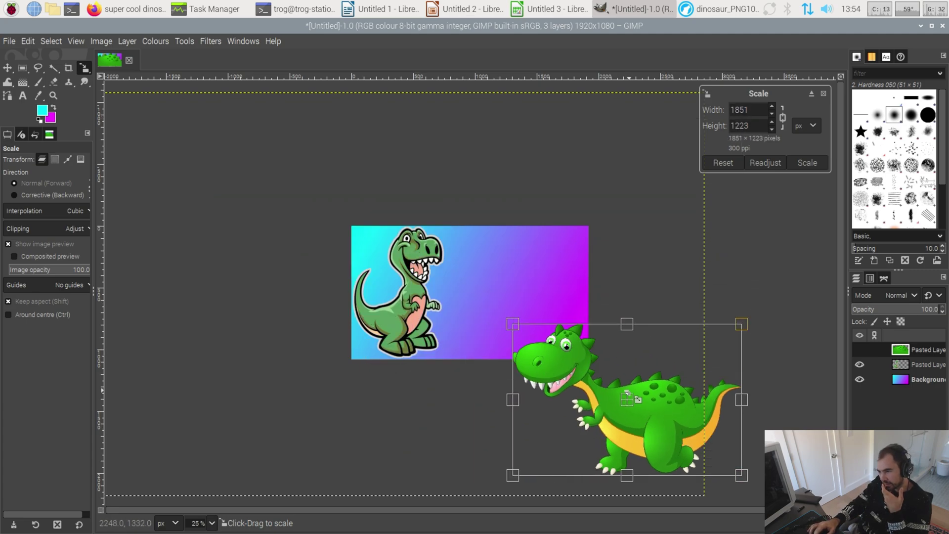
drag(627, 399, 512, 286)
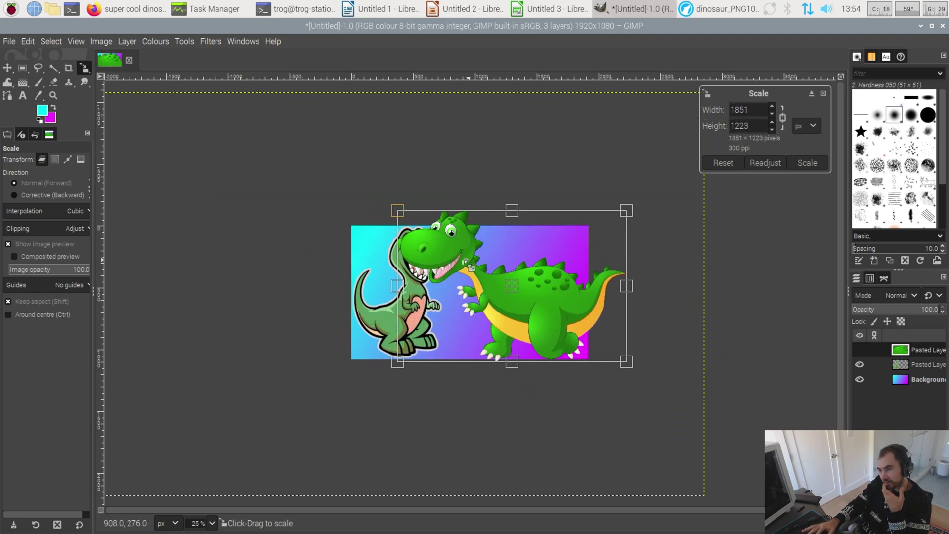
drag(400, 212, 526, 296)
drag(576, 329, 527, 304)
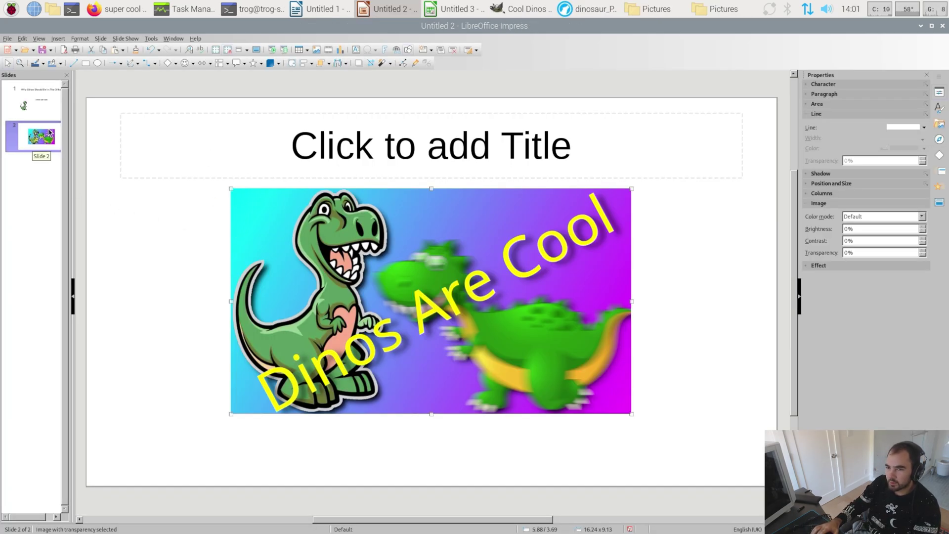
Review slides 1 and 2 of the dinosaur deck, then switch to the Firefox image search.
click(36, 101)
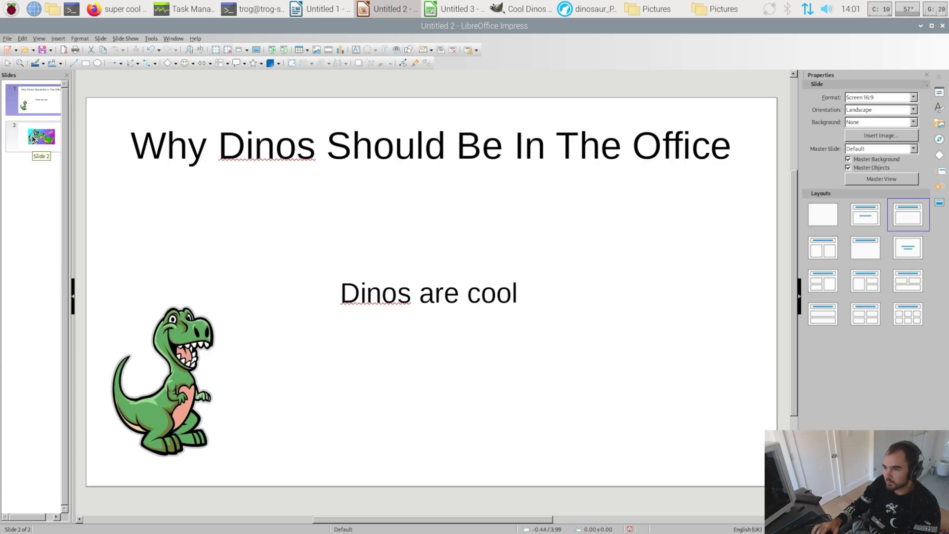
click(33, 139)
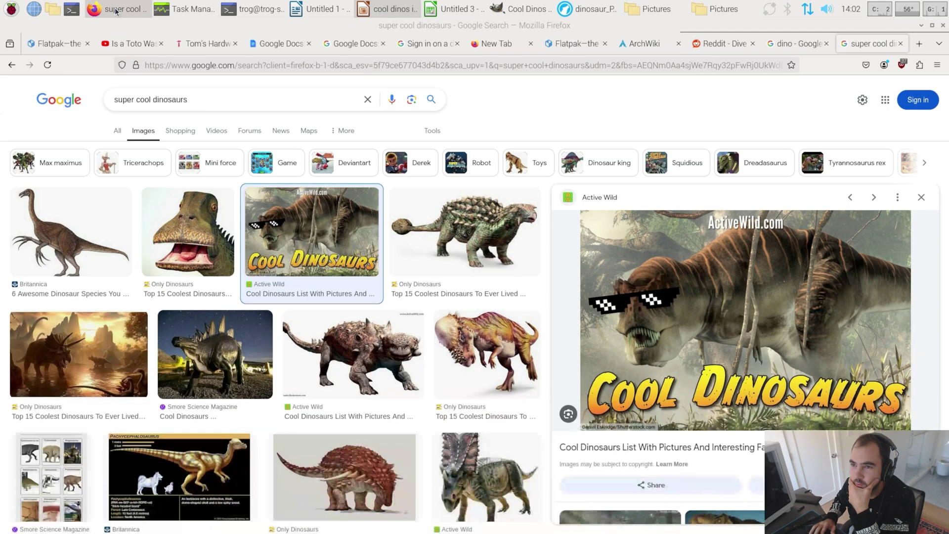
click(116, 9)
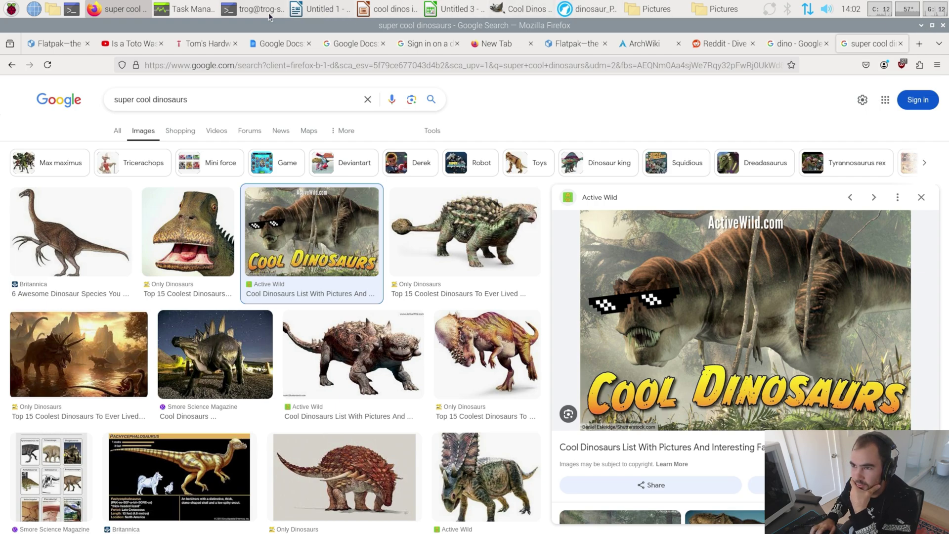
Open and dismiss the Task Manager, then close the Firefox window.
click(187, 9)
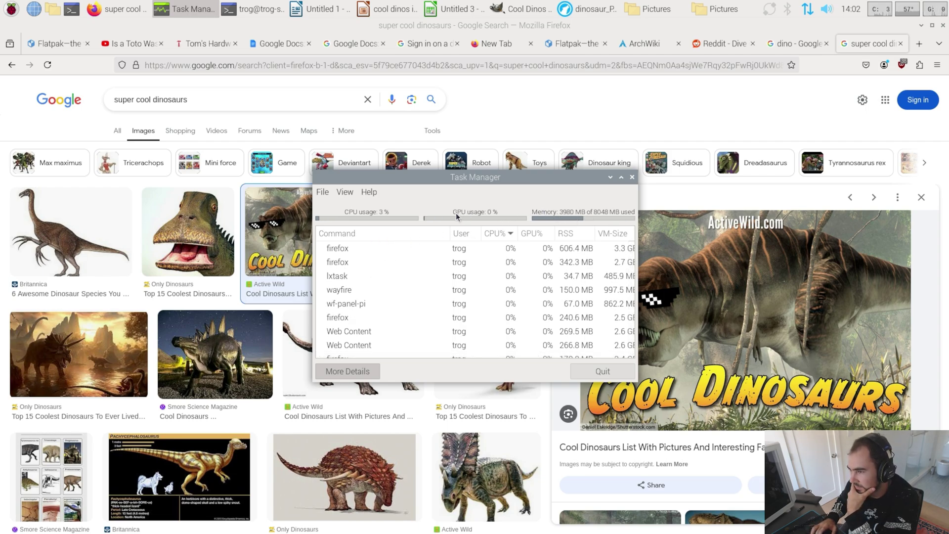
click(633, 177)
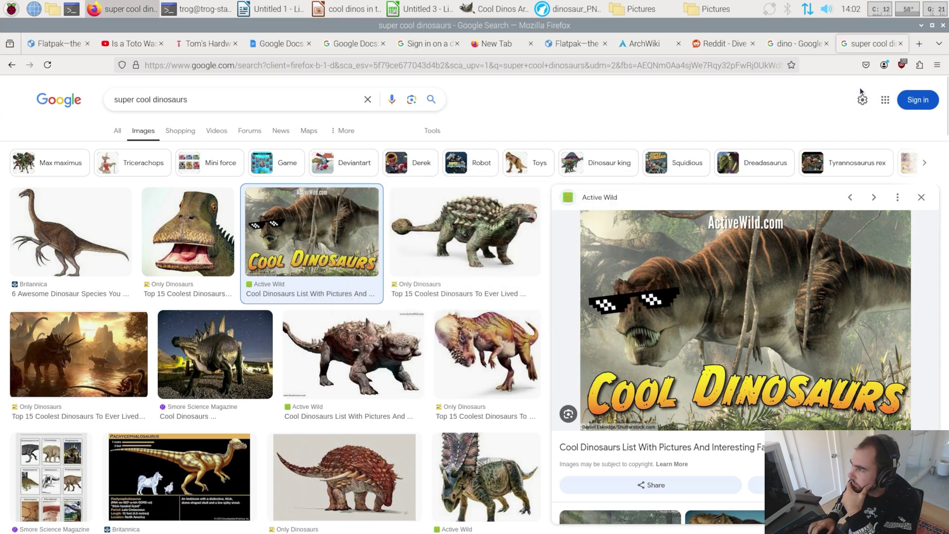
click(942, 25)
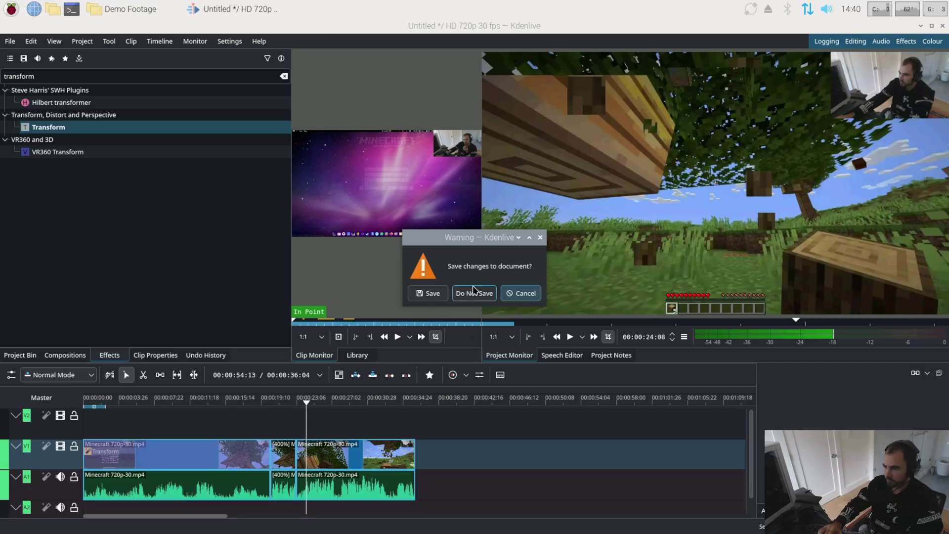
Discard the unsaved Kdenlive changes and relaunch Kdenlive from the Sound & Video menu.
click(473, 293)
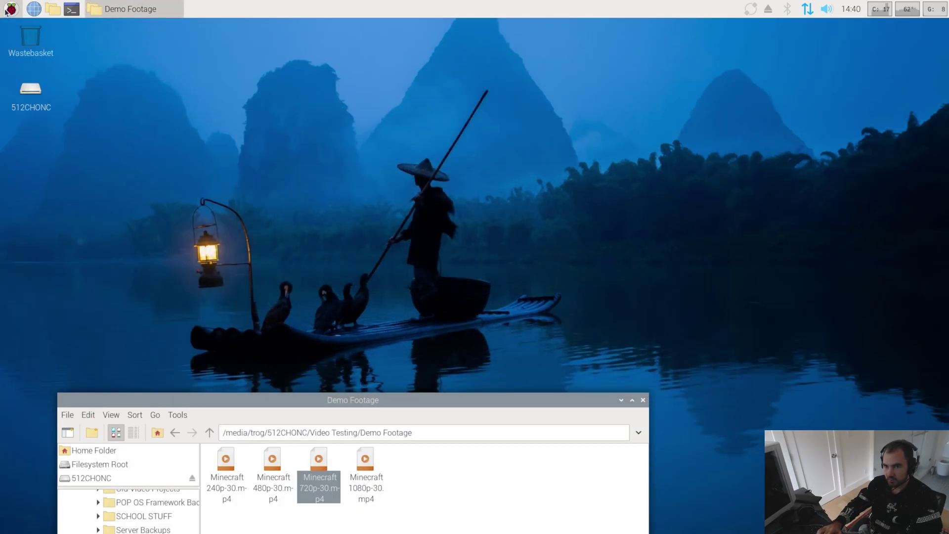
click(7, 10)
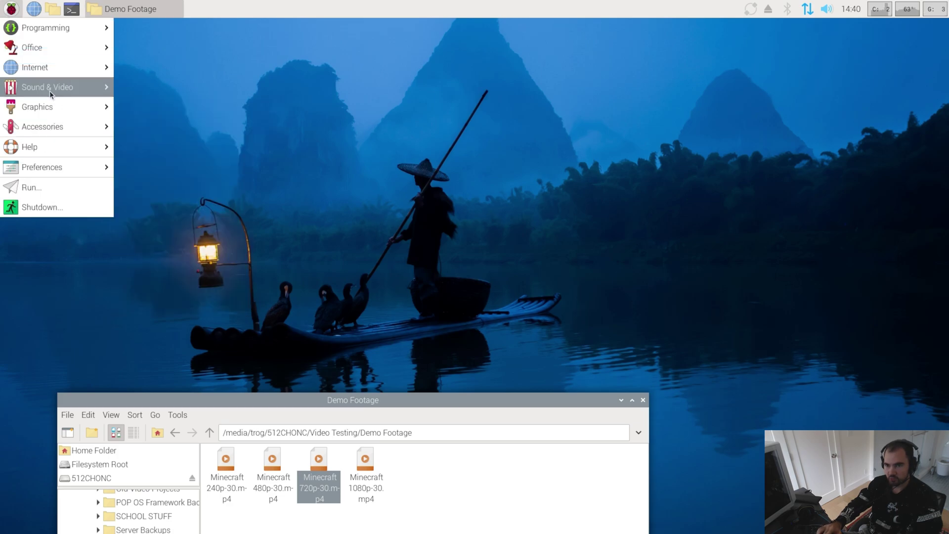
mouse_move(49, 90)
click(177, 90)
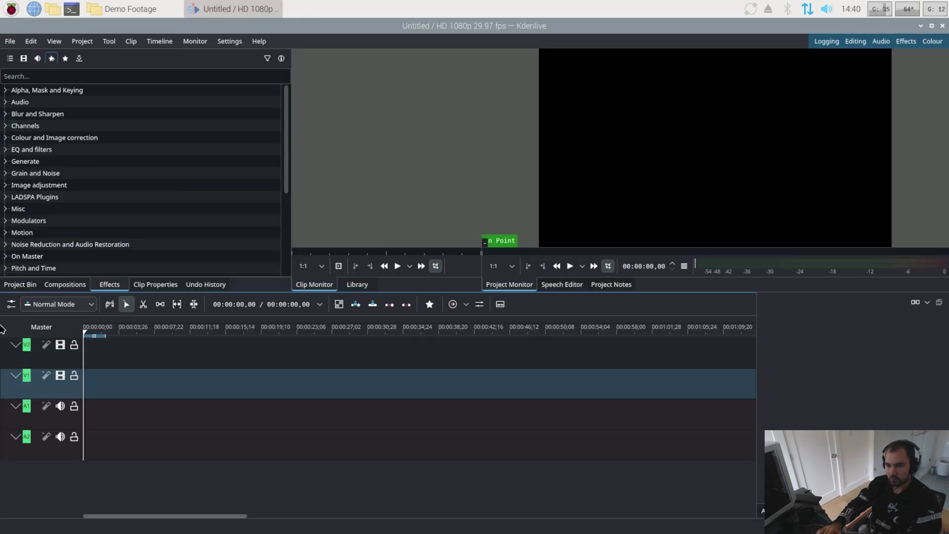
Cut the first ~25 seconds of menu footage from the Minecraft clip and remove the leftover gap.
click(20, 286)
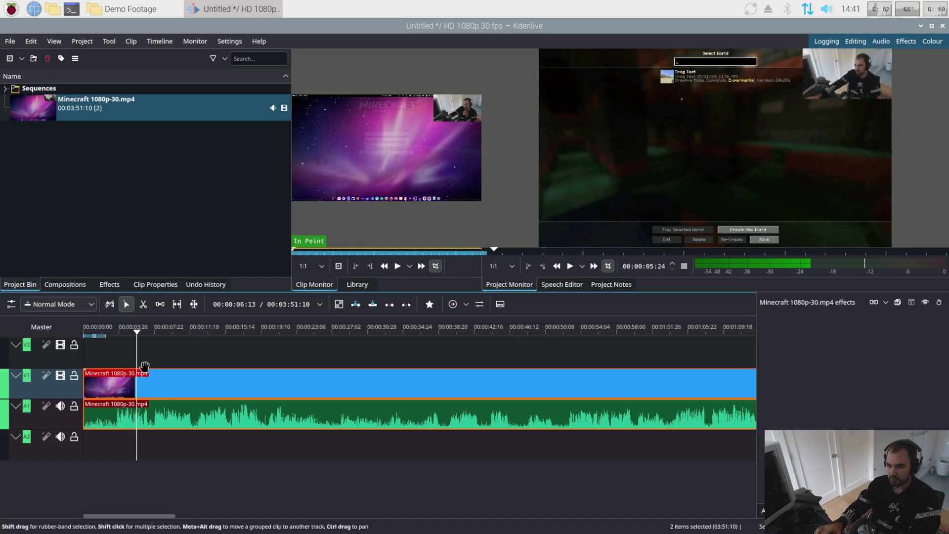
drag(140, 333, 318, 366)
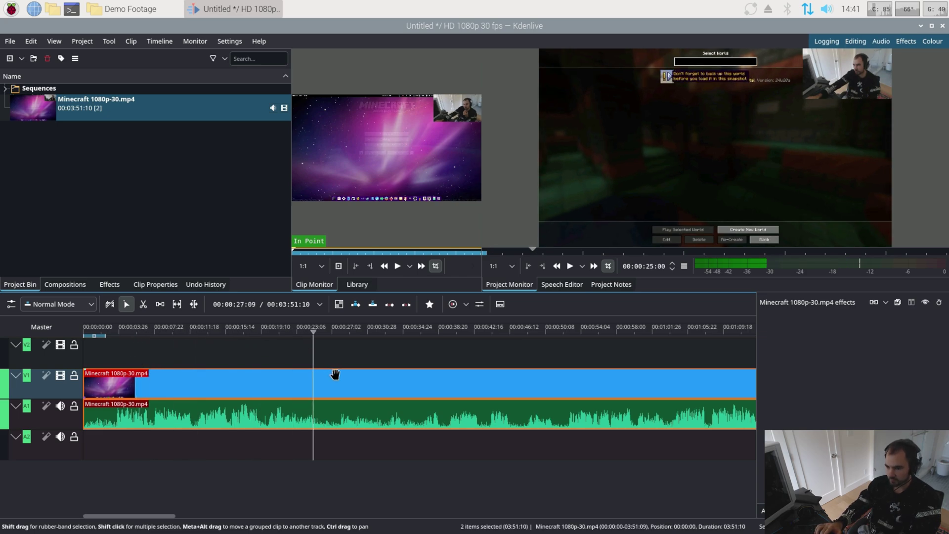
key(shift+r)
click(265, 385)
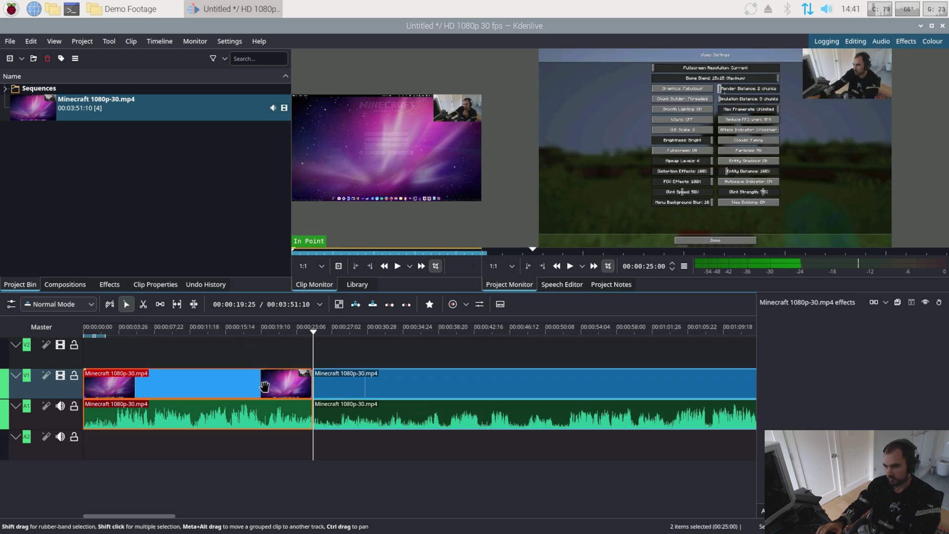
key(Delete)
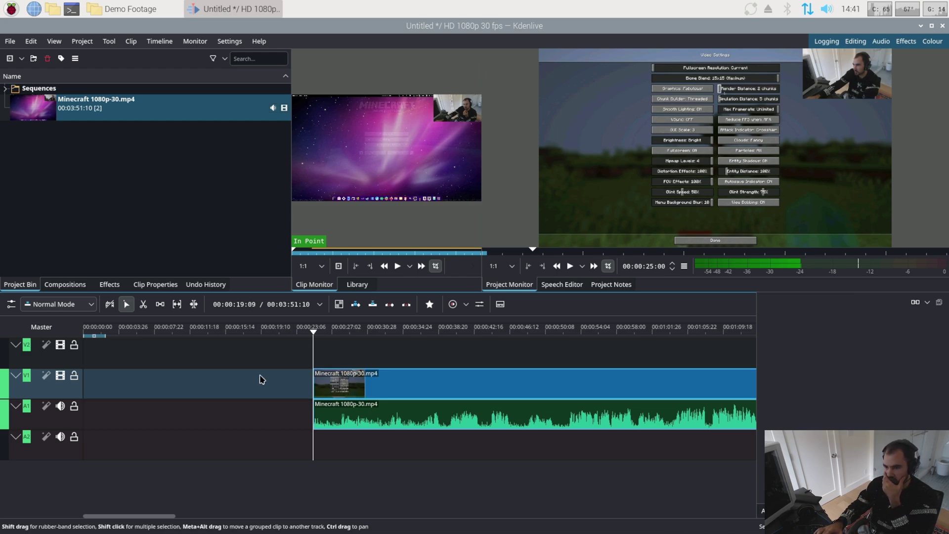
right_click(260, 376)
click(293, 423)
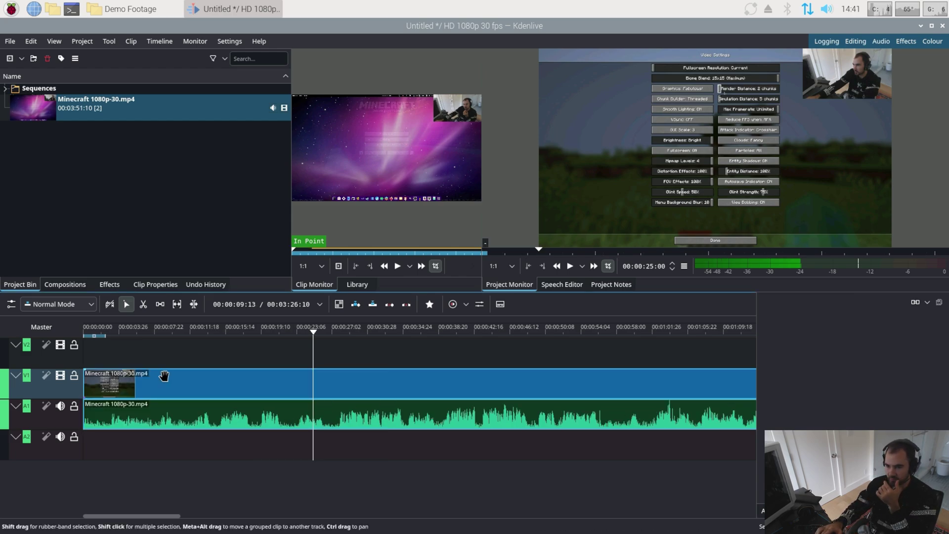
click(227, 328)
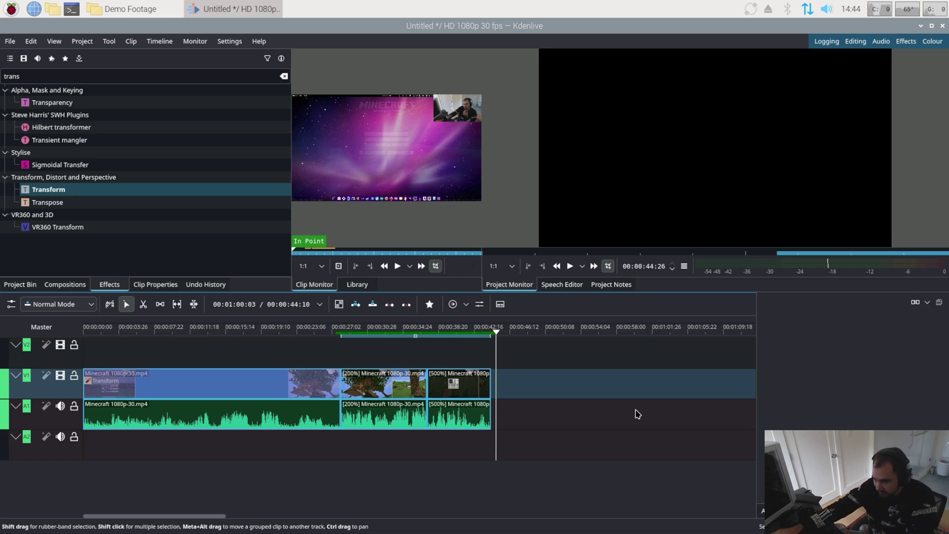
Play the edit from about 26 seconds, then stop playback.
click(332, 327)
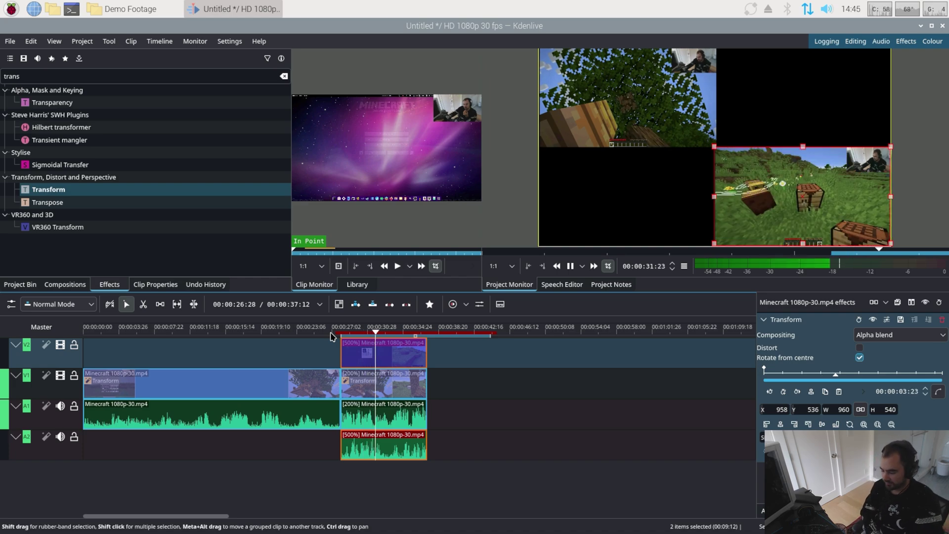
key(space)
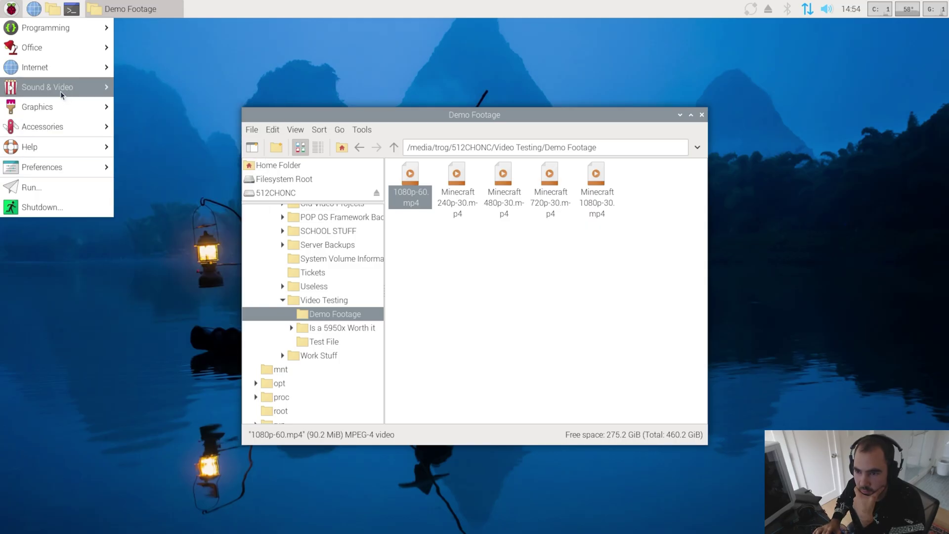
Launch Kdenlive from the Sound & Video applications menu.
mouse_move(60, 91)
click(178, 81)
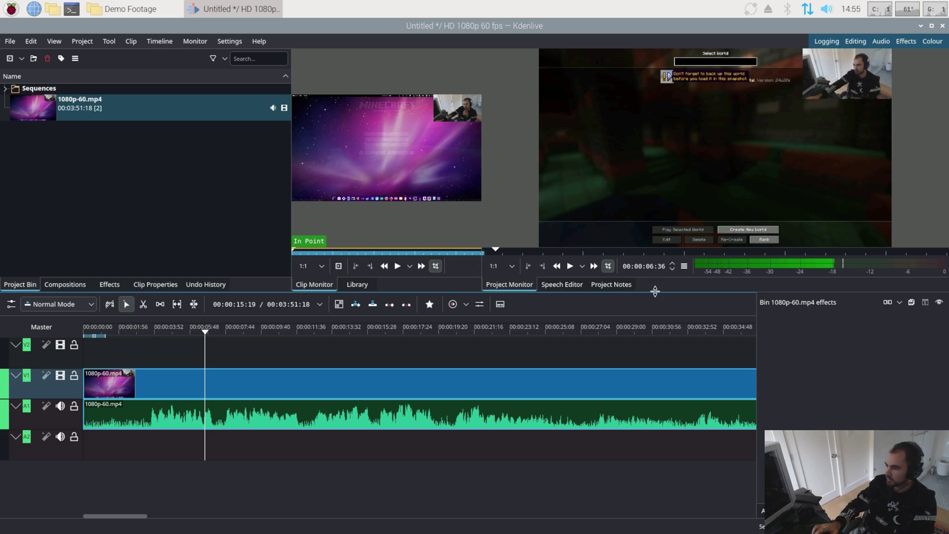
Enlarge the monitors, speed the third 1080p-60.mp4 clip to 300%, and preview the edit.
drag(655, 292, 648, 340)
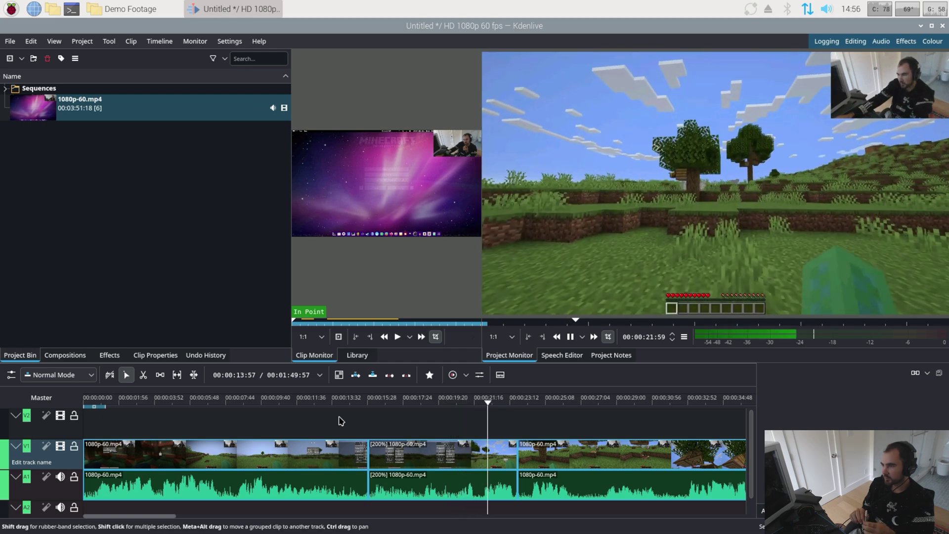
key(space)
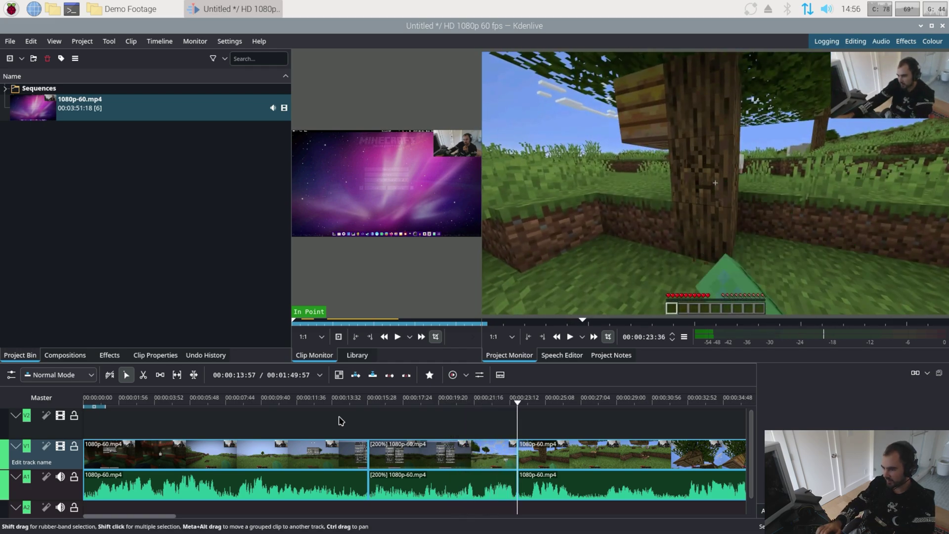
click(566, 454)
right_click(566, 454)
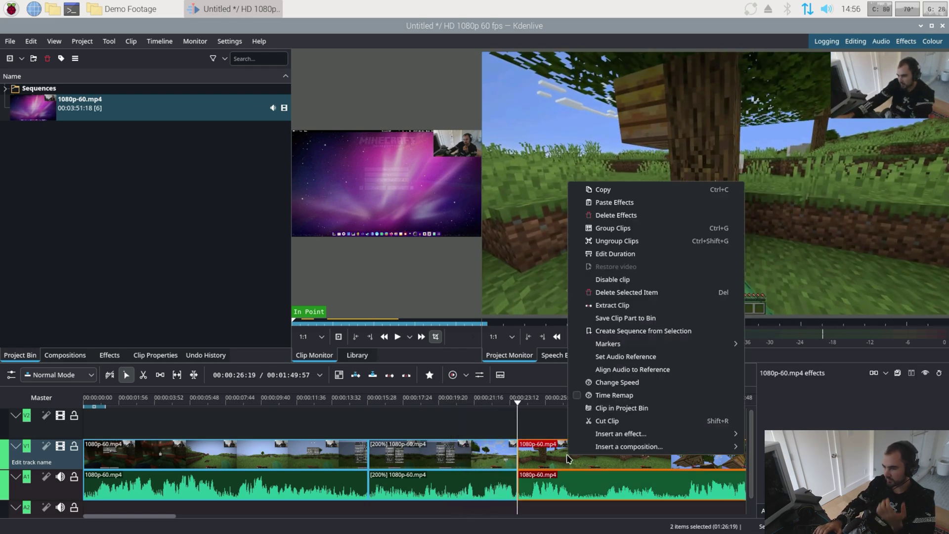
click(609, 385)
text(300)
key(Return)
key(space)
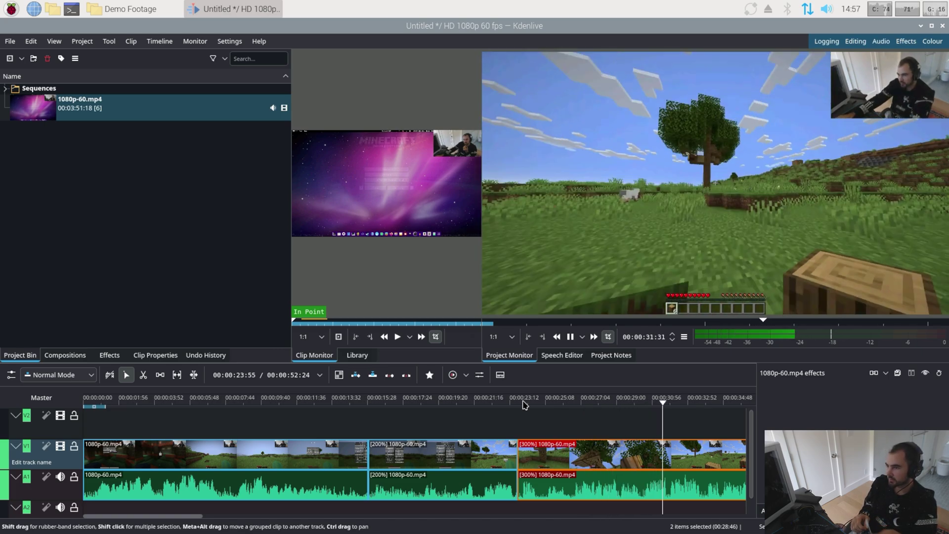
key(space)
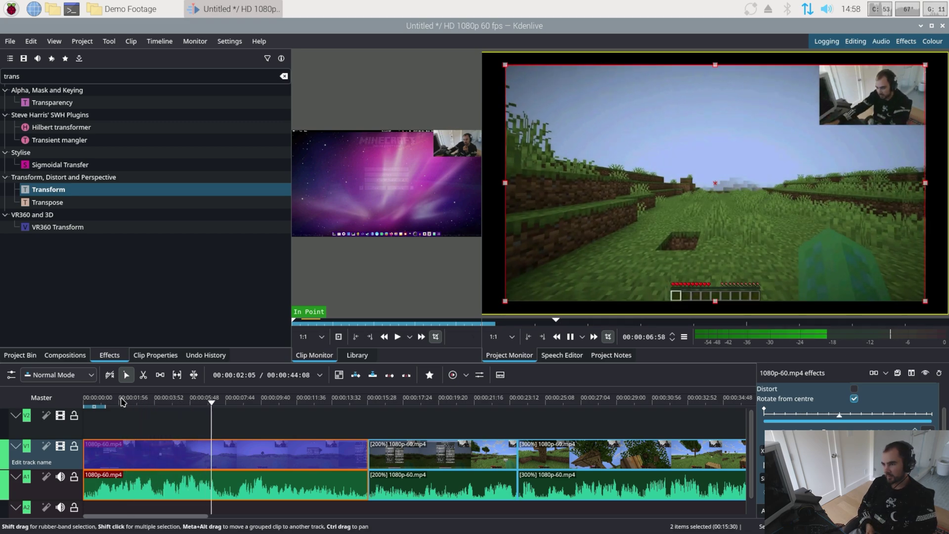
key(space)
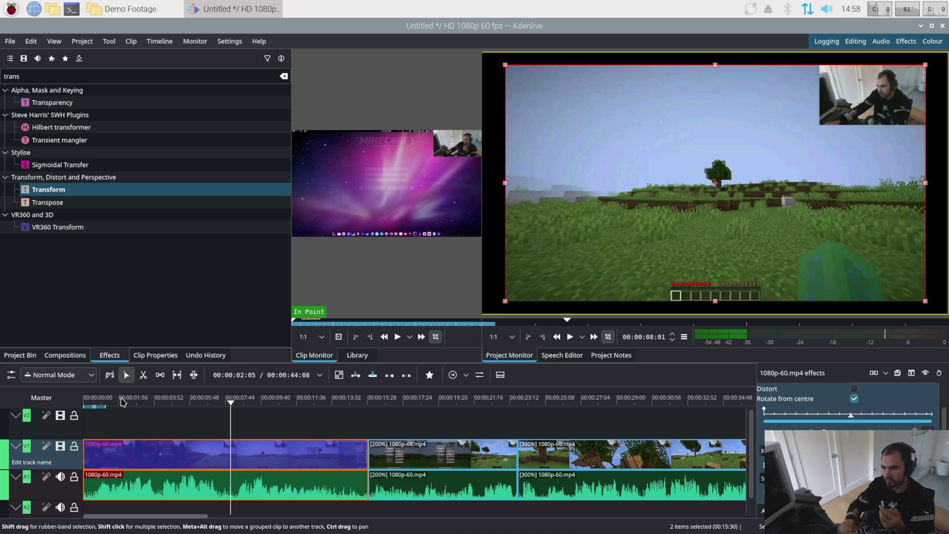
Open the Render dialog with Ctrl+Enter to render the edit to 1080p60.mp4.
key(ctrl+Return)
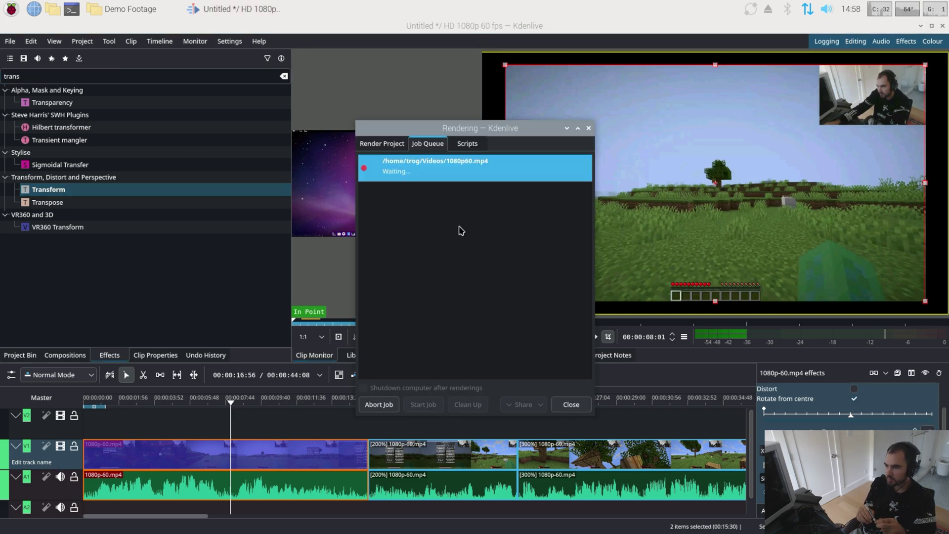